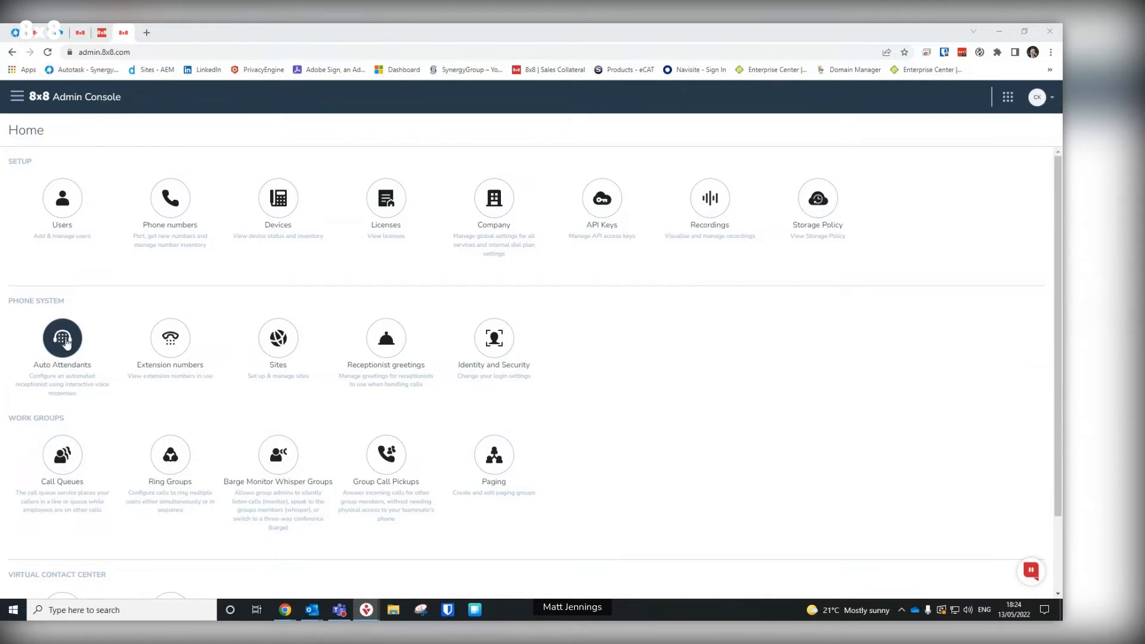
Create a new auto attendant and name it "SynergyDemo Auto Attendant"
left_click(63, 338)
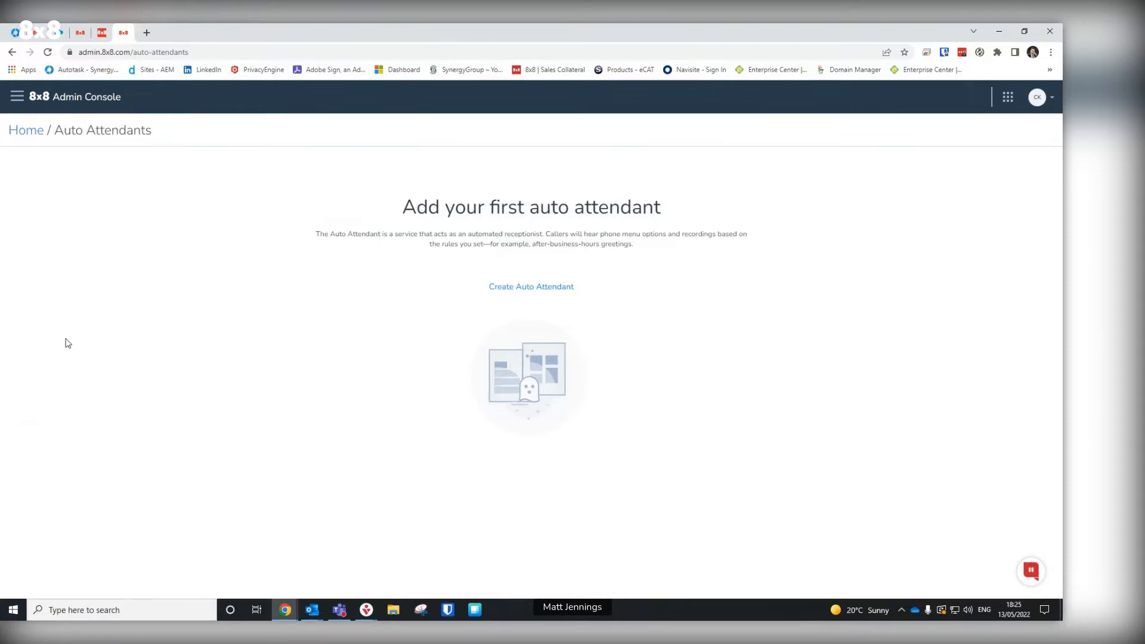
left_click(556, 288)
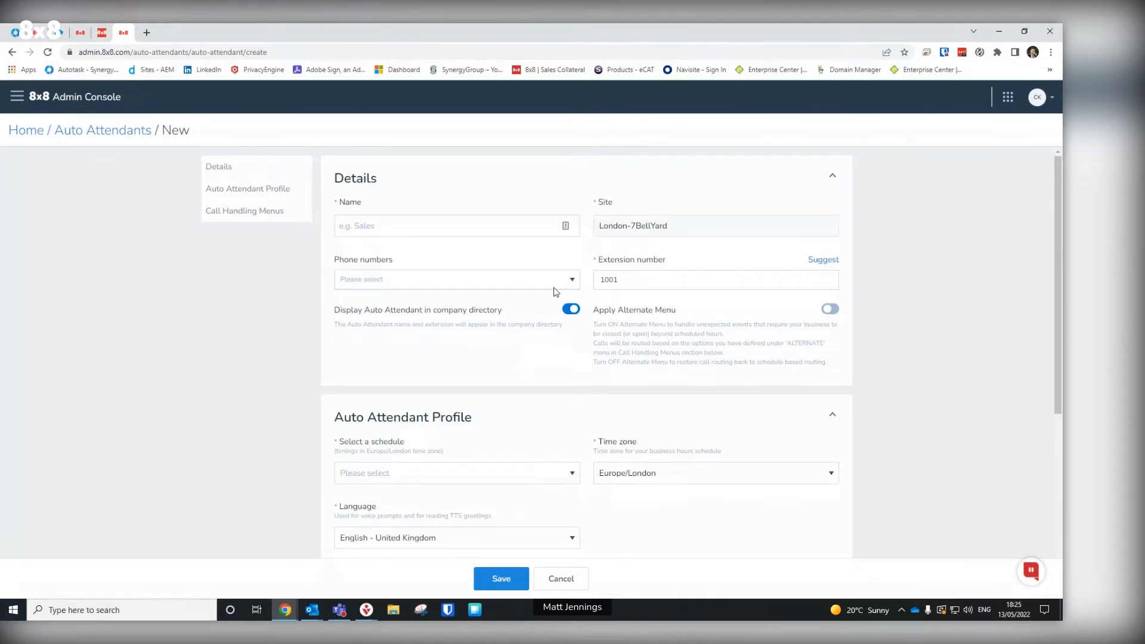
left_click(386, 225)
type("SynergyDemo Auto Attendant")
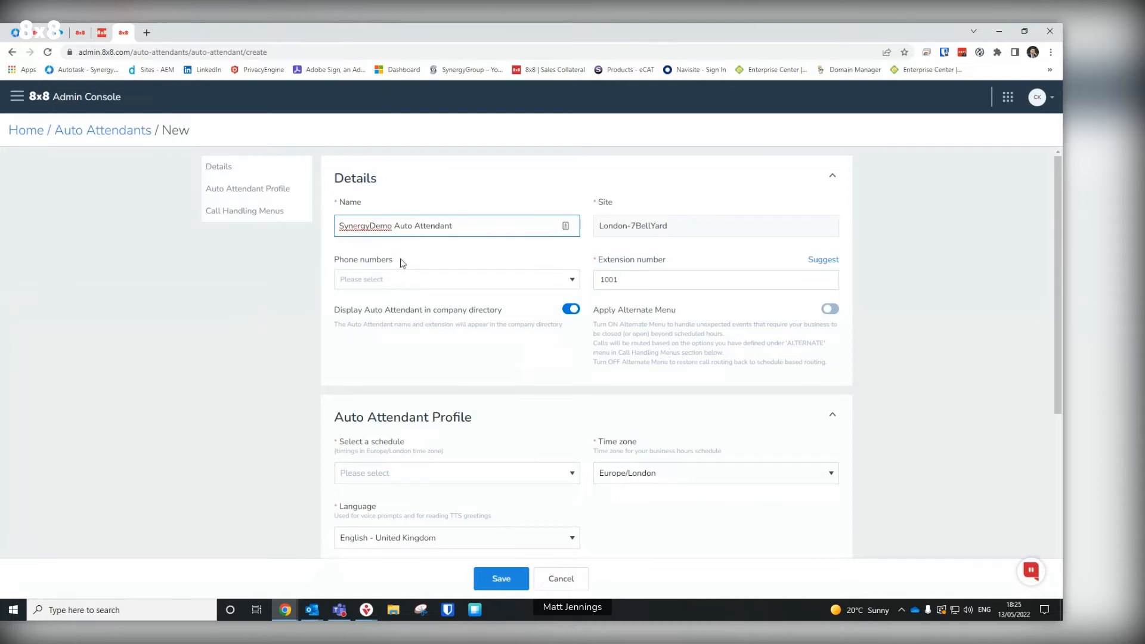
Assign the first available Ballymoney phone number to the auto attendant and set its extension number to 1643
left_click(418, 285)
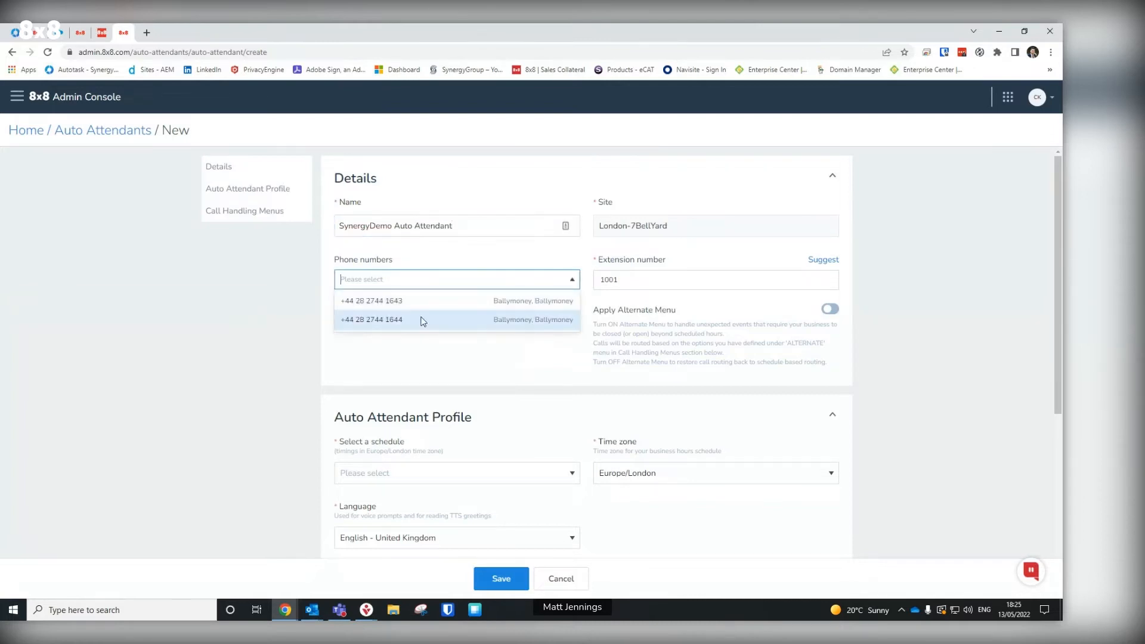
left_click(418, 303)
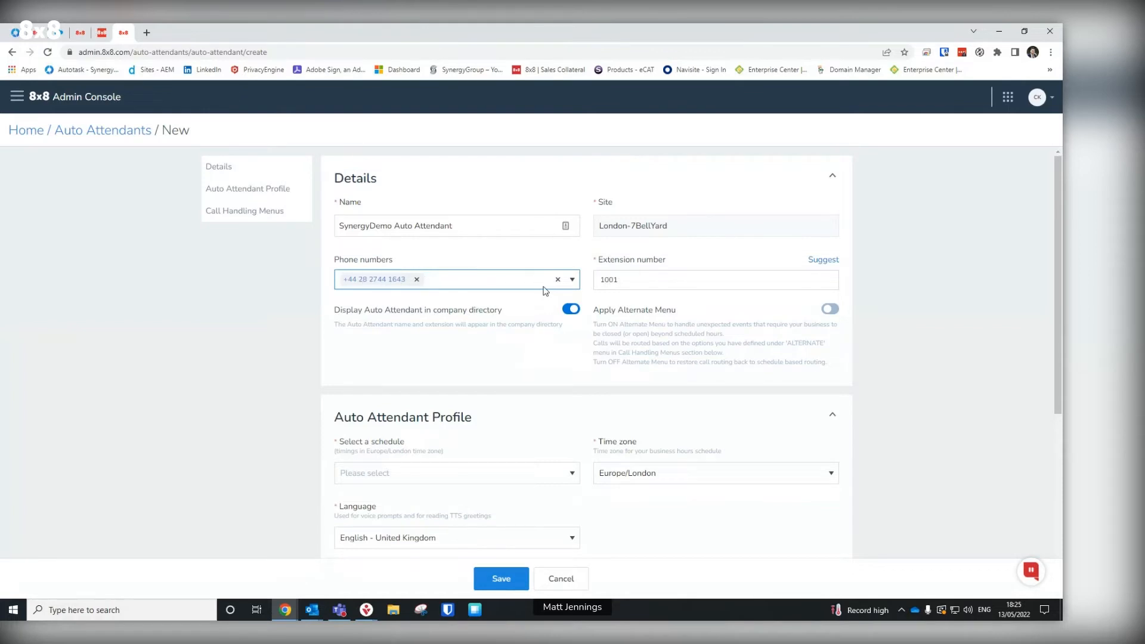
key("Tab")
type("1643")
key("Tab")
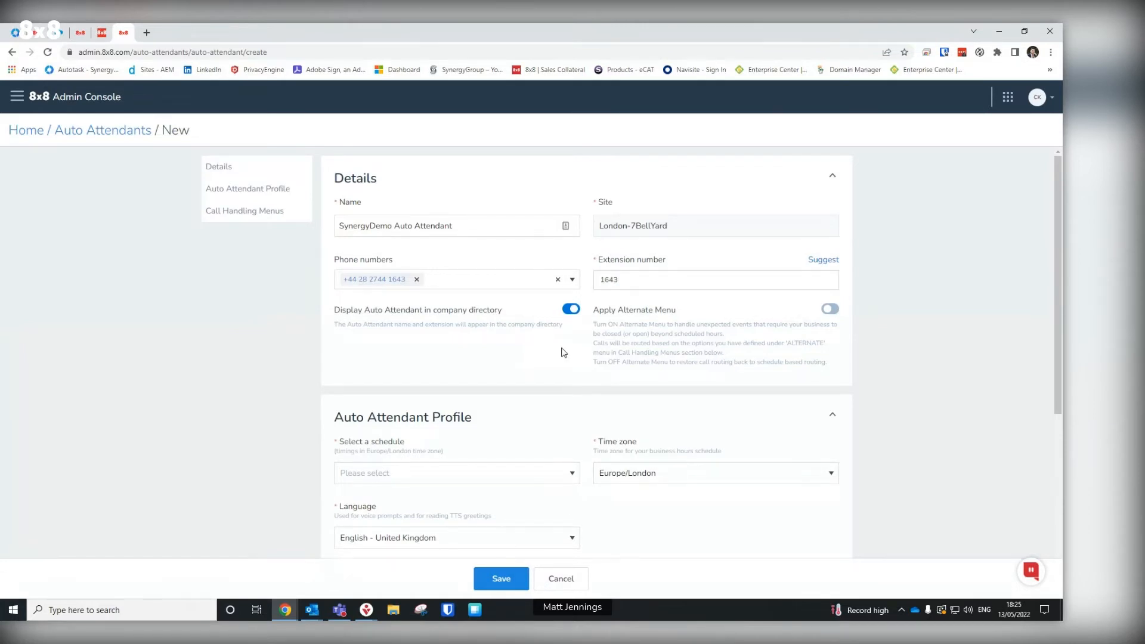
Start a new schedule for the auto attendant profile and name it "Synergy Demo Schedule"
scroll(417, 304, "down", 2)
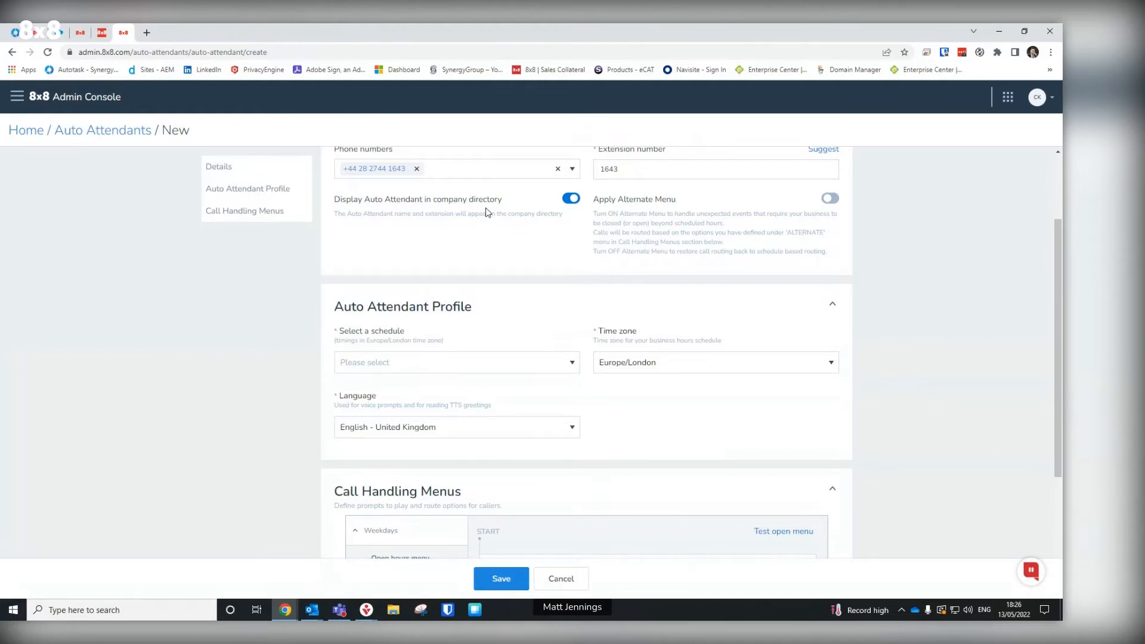
scroll(465, 352, "down", 1)
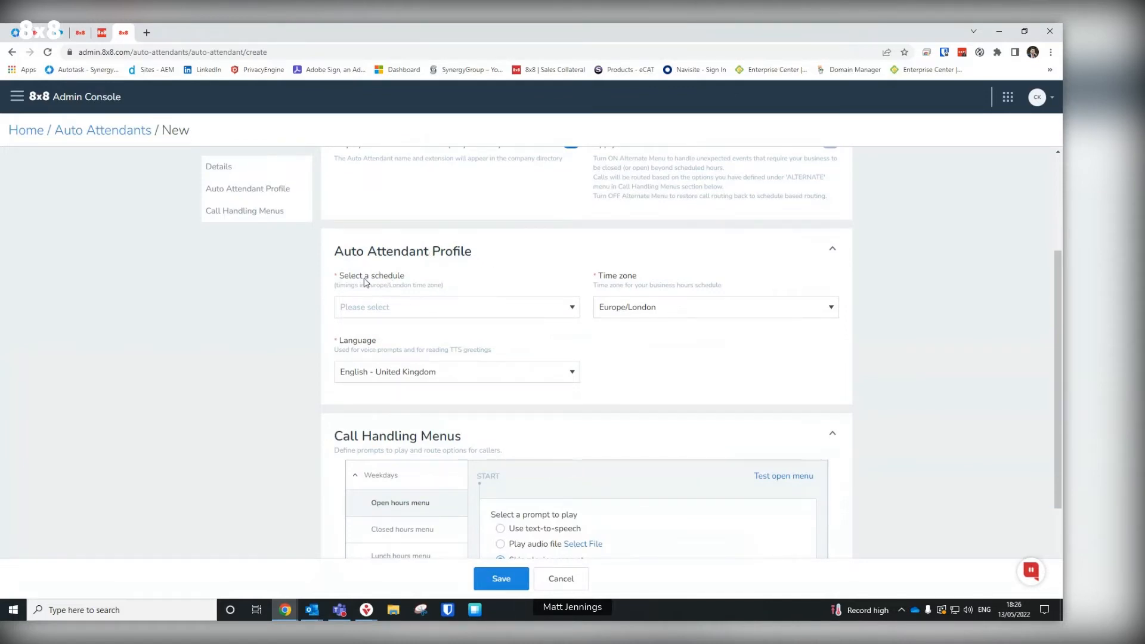
left_click(423, 313)
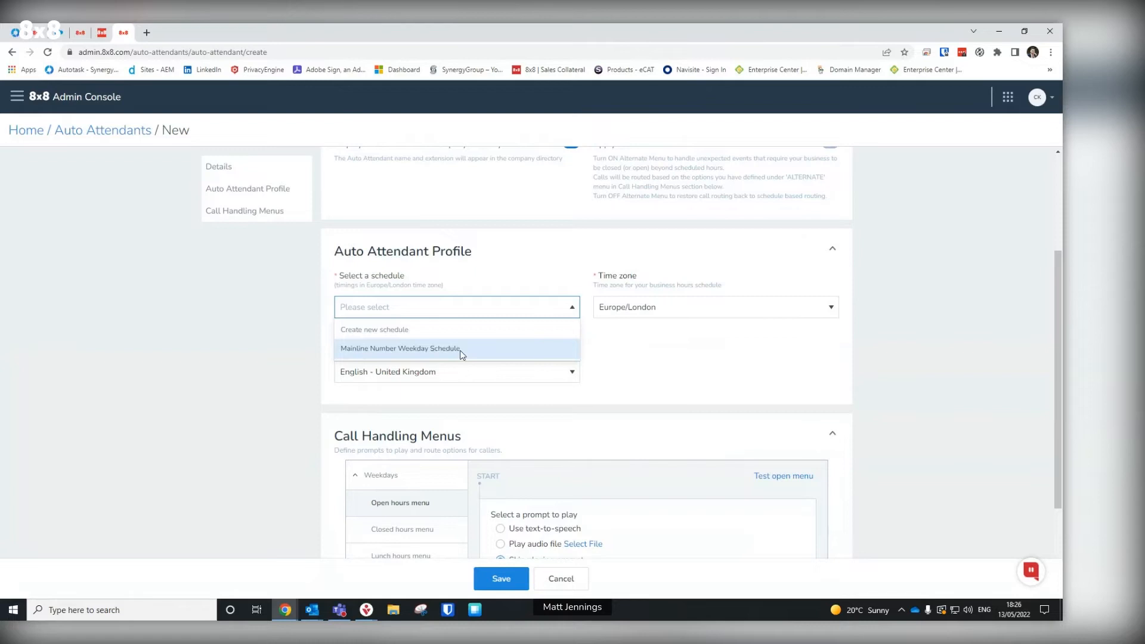
left_click(424, 332)
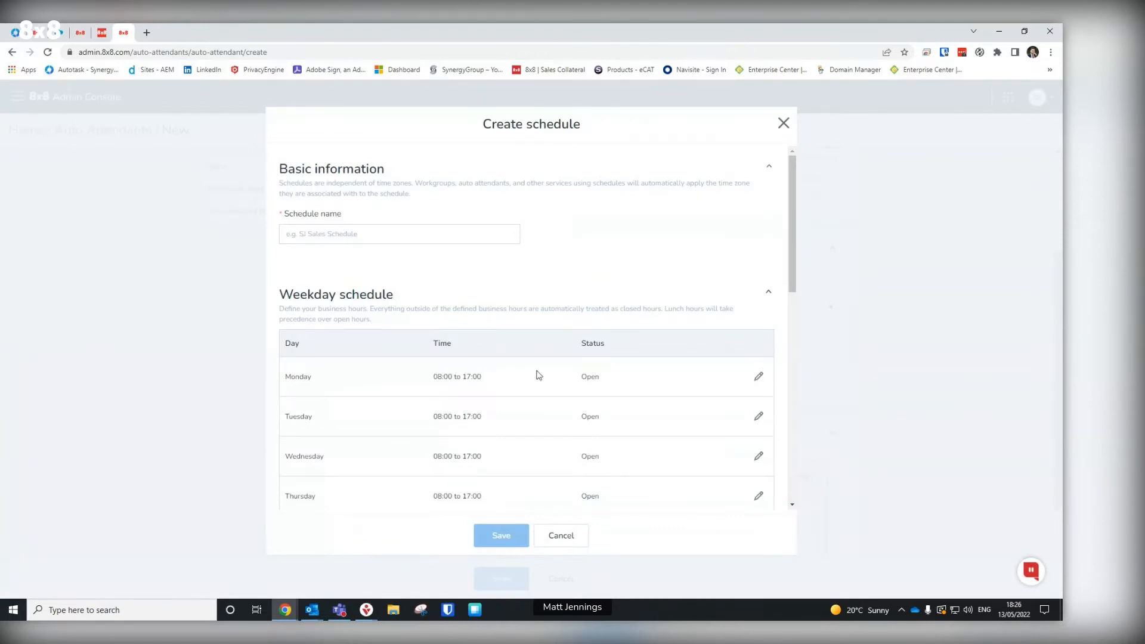
left_click(452, 232)
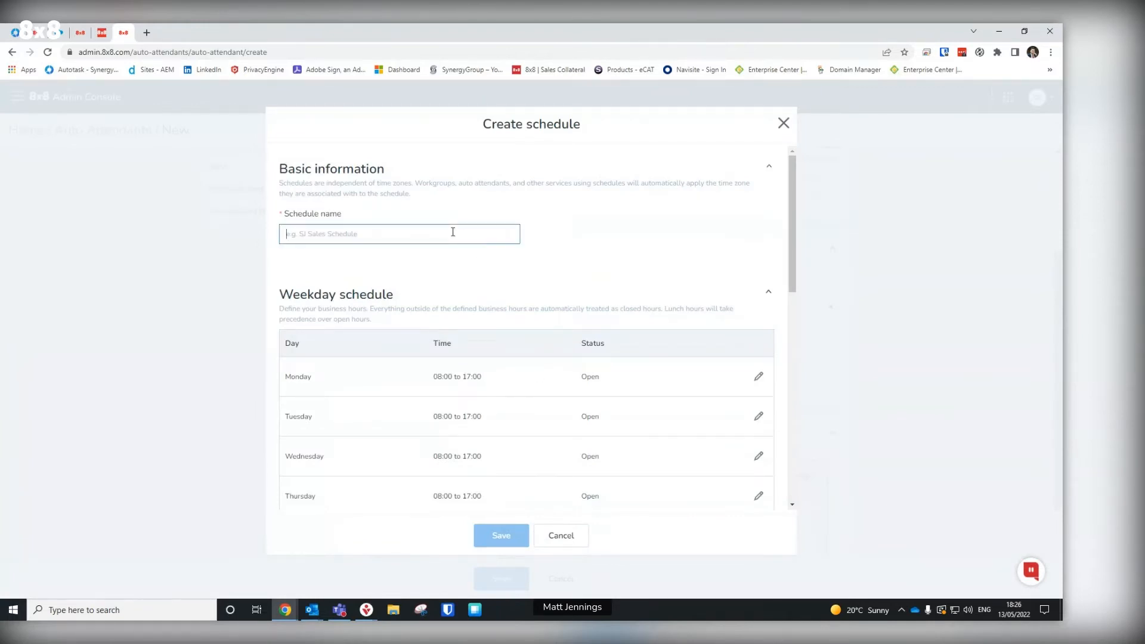
type("Sy")
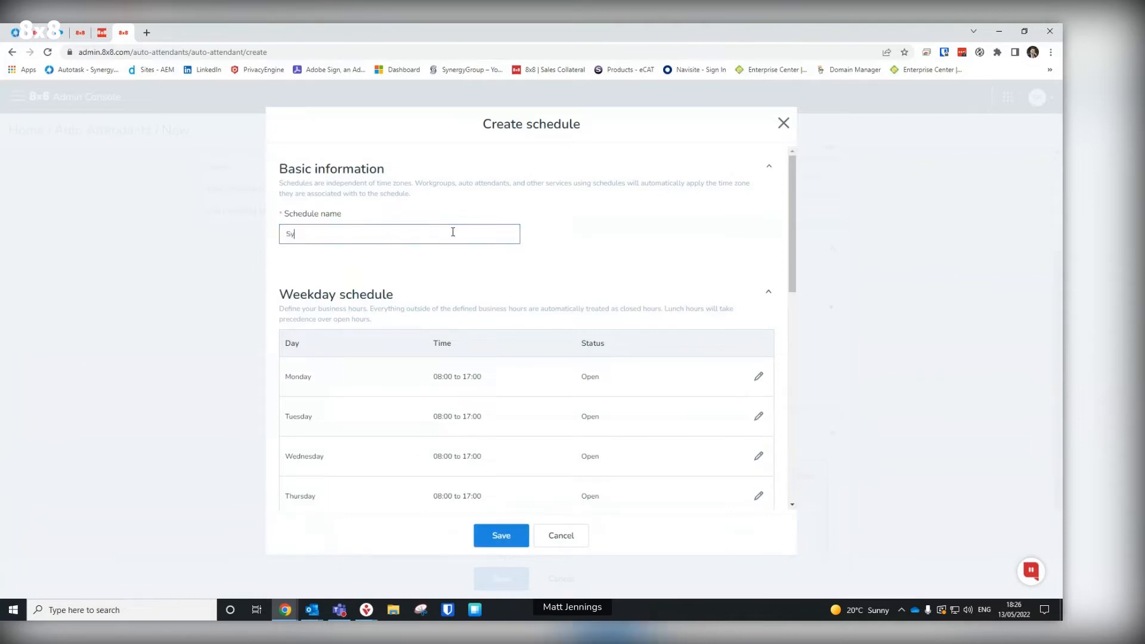
type("nergy Demo Schedule")
left_click(589, 287)
Set Monday's open business hours in the weekday schedule to 08:30 to 17:30 and save them
scroll(595, 284, "down", 2)
scroll(593, 282, "up", 2)
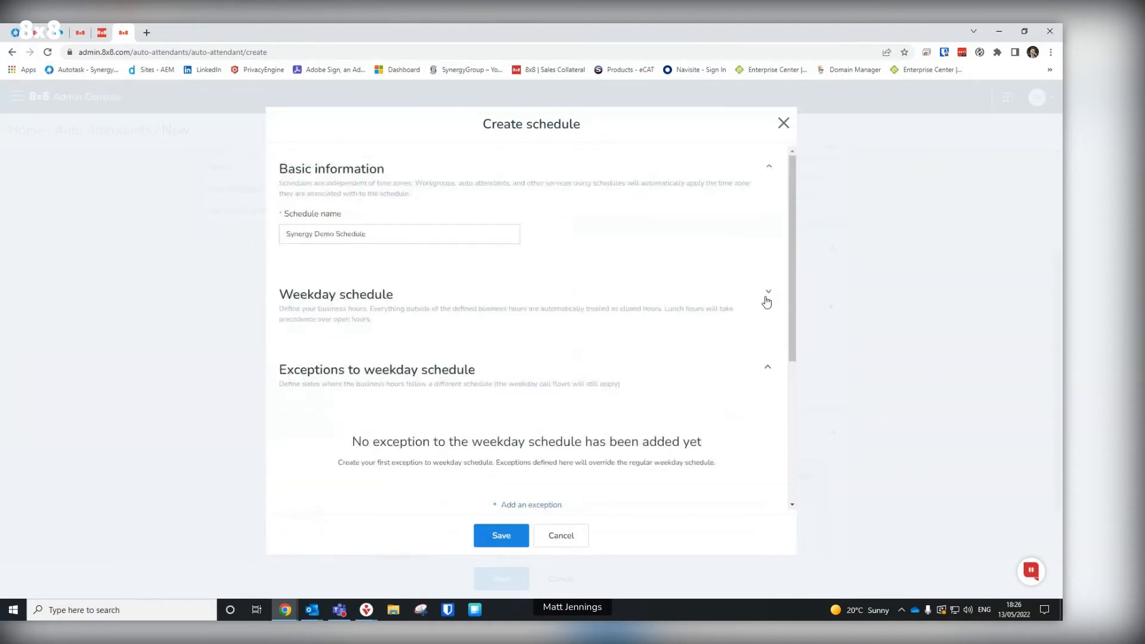
left_click(764, 296)
left_click_drag(792, 262, 797, 310)
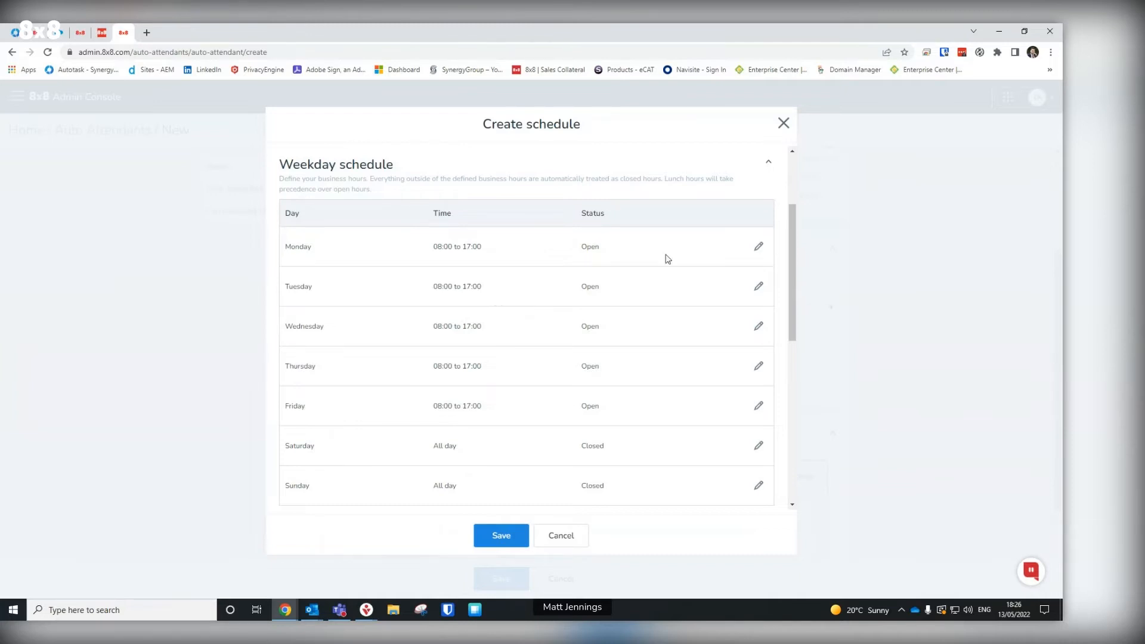
left_click(758, 247)
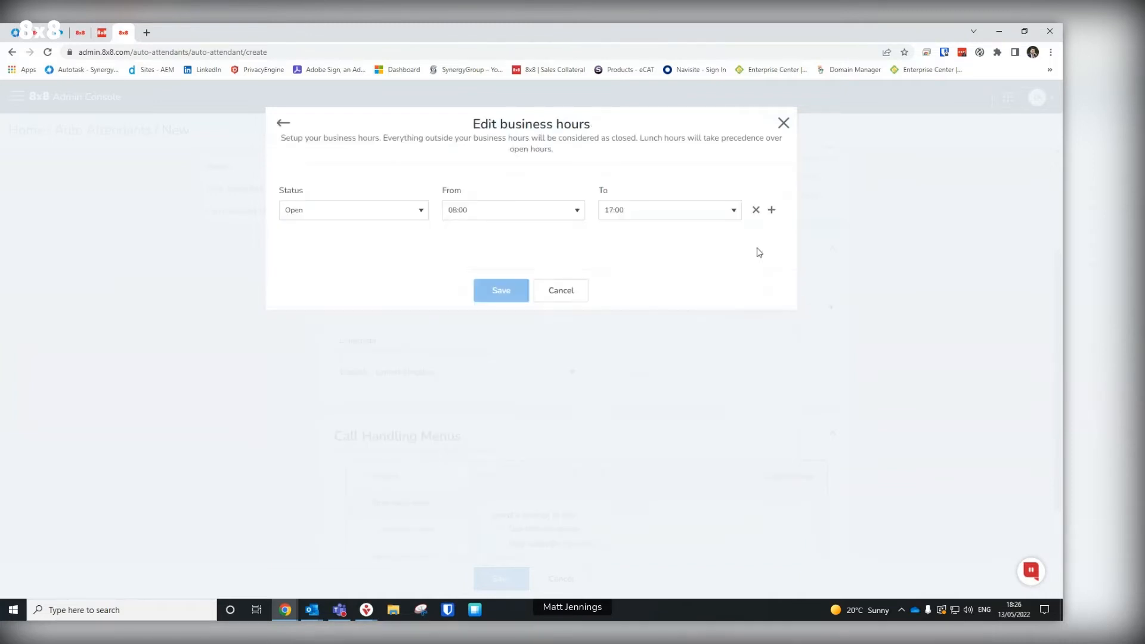
left_click(574, 212)
scroll(517, 339, "down", 1)
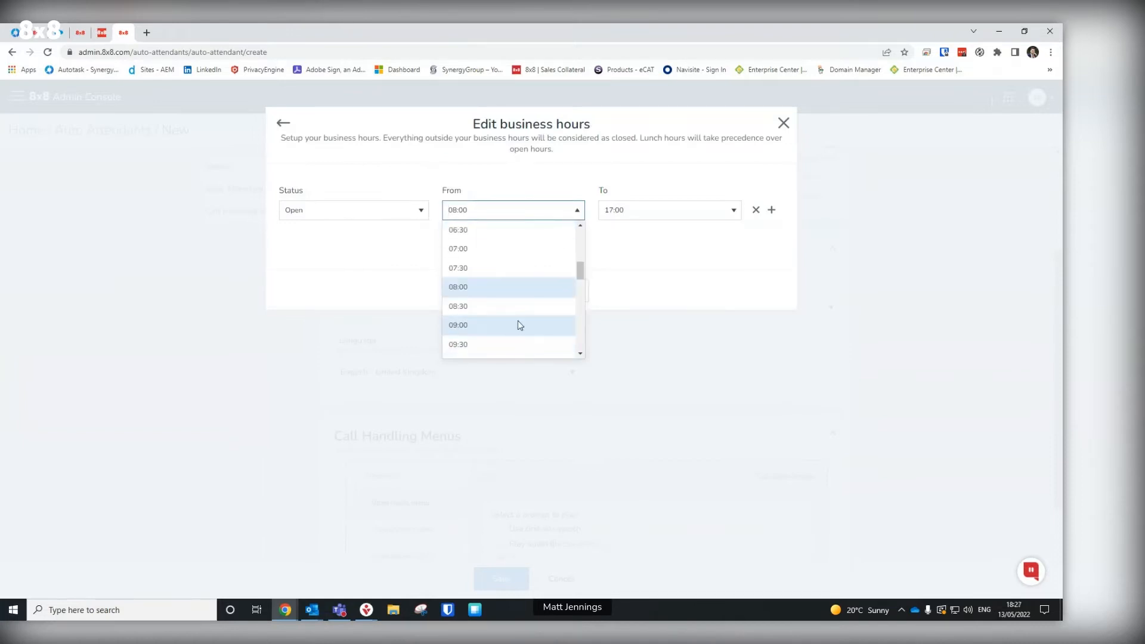
left_click(513, 310)
left_click(643, 216)
scroll(639, 295, "down", 1)
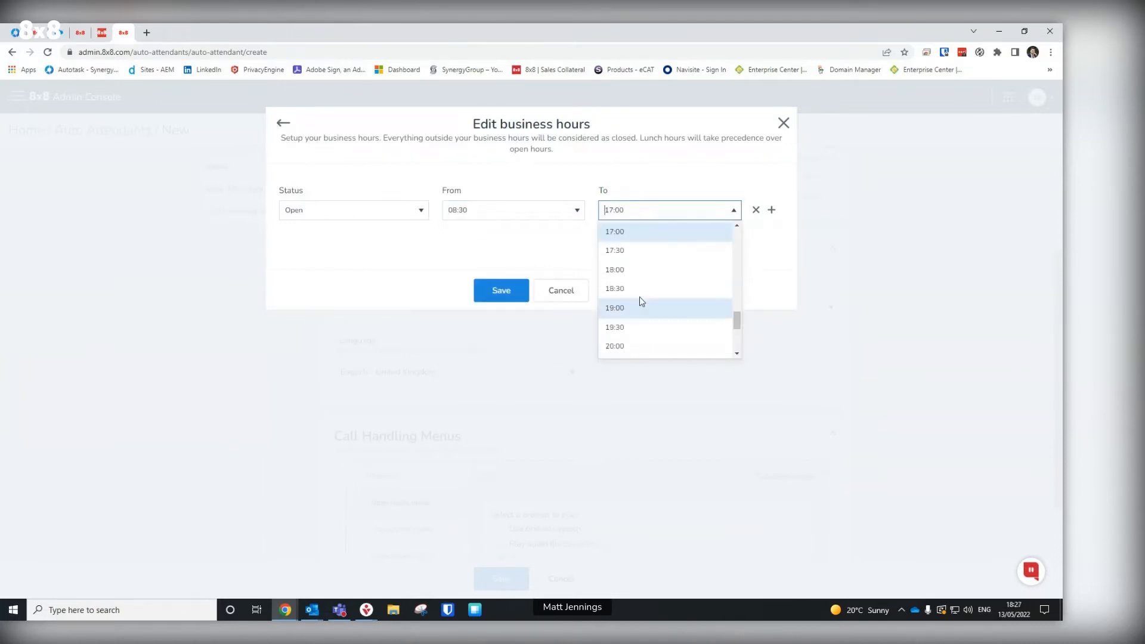
left_click(632, 256)
left_click(498, 289)
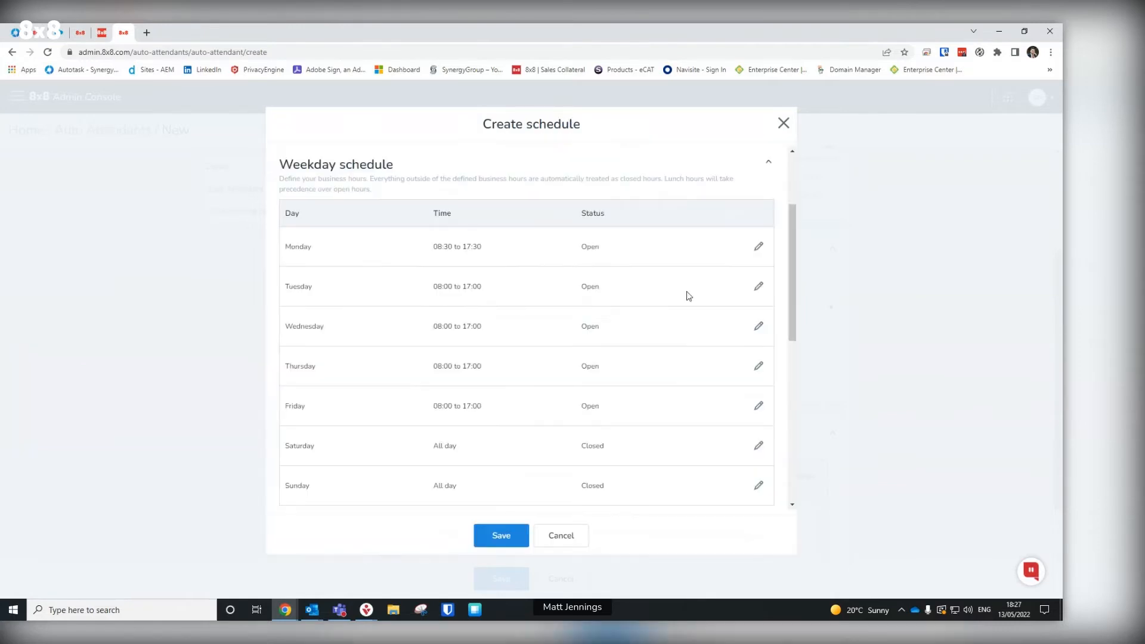
Set Tuesday's open business hours to 08:30 to 17:30 and save them
left_click(758, 287)
left_click(564, 214)
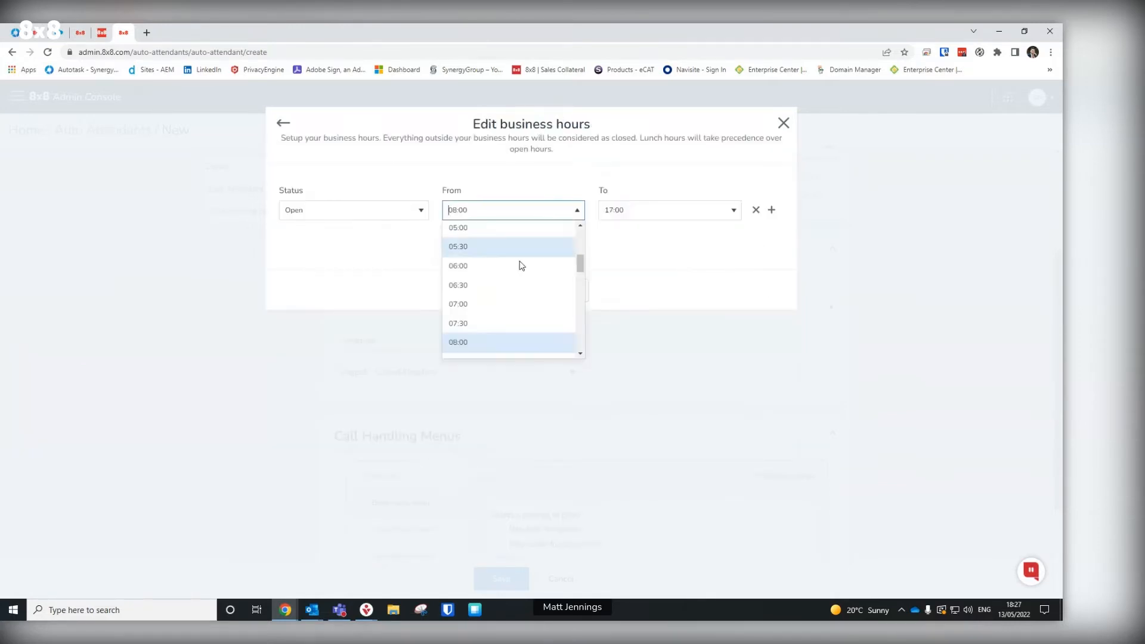
scroll(518, 284, "down", 1)
left_click(521, 309)
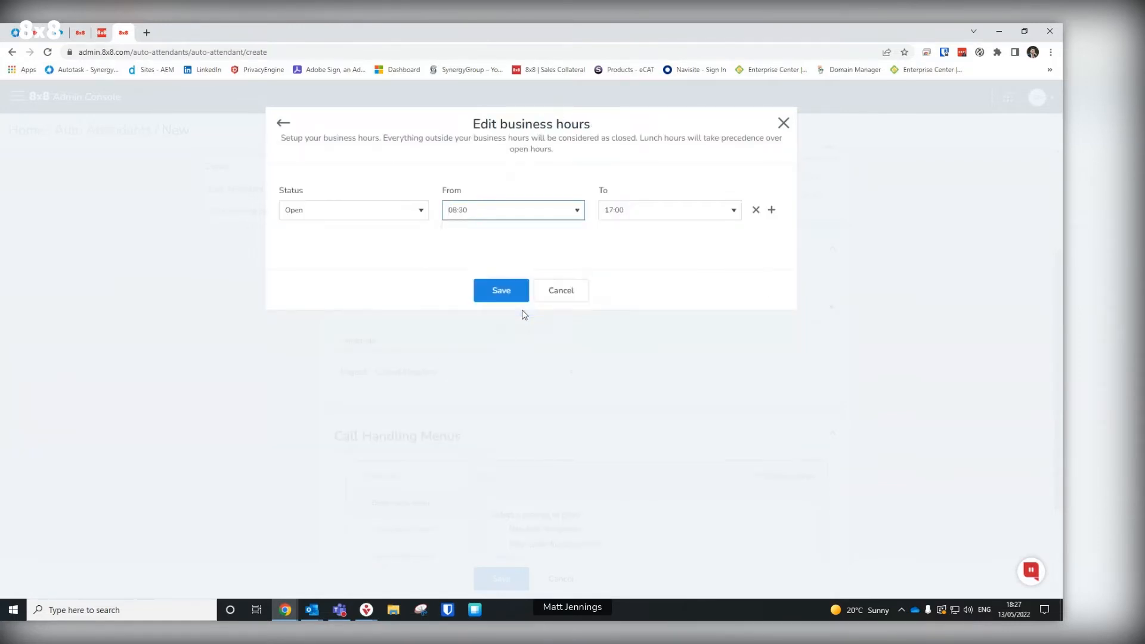
left_click(670, 216)
scroll(662, 296, "down", 2)
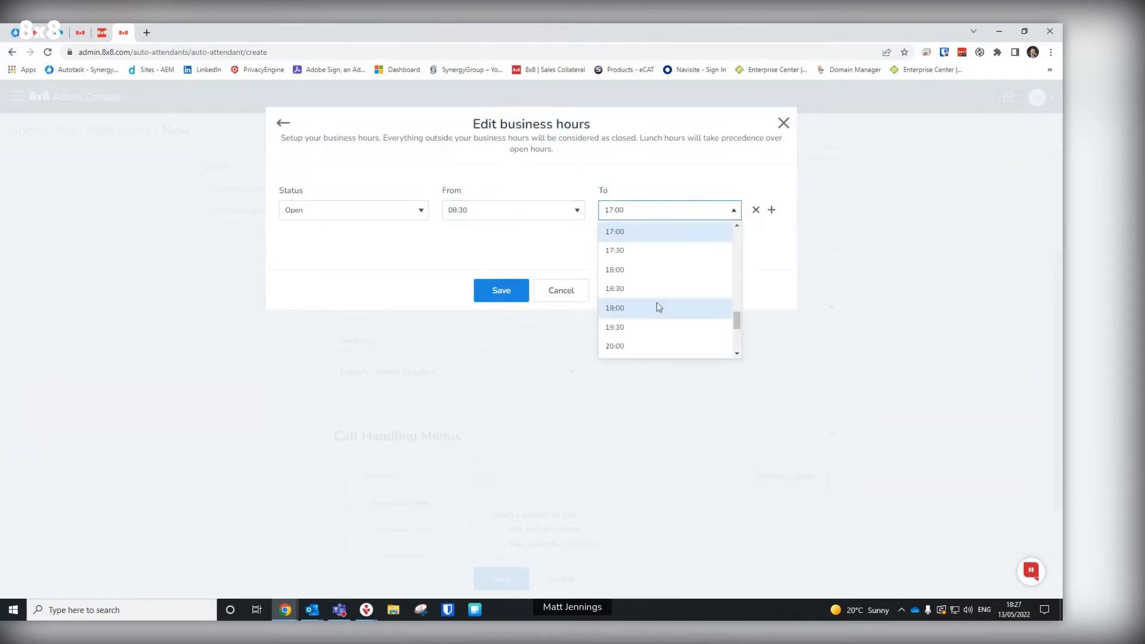
left_click(644, 258)
left_click(501, 290)
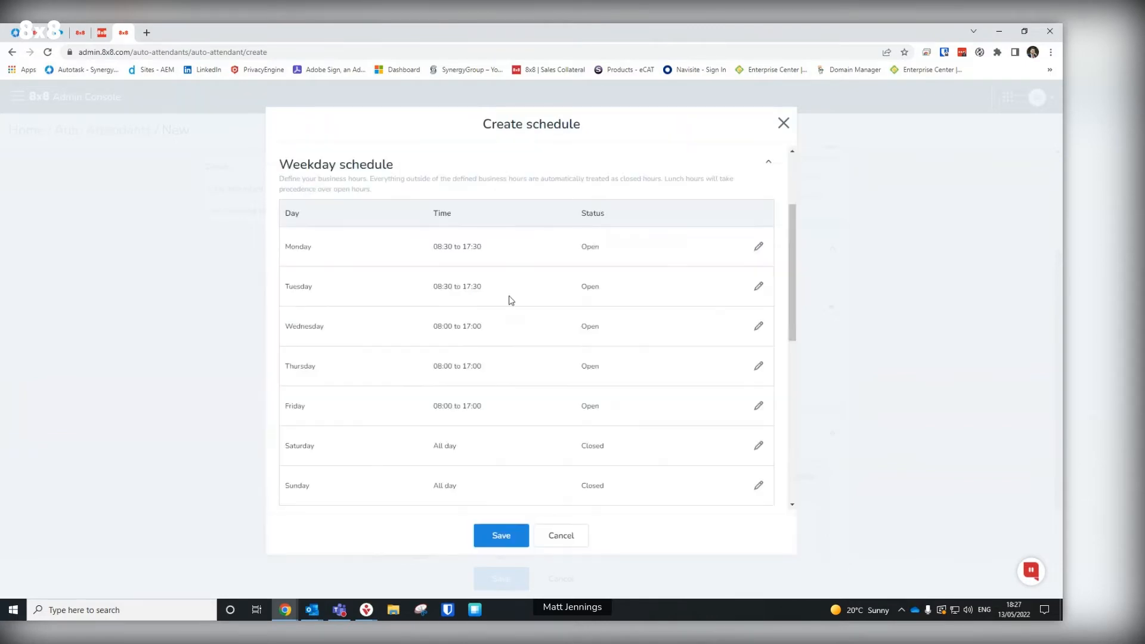
Set Wednesday's closing time to 18:00 in the weekday schedule and save it
left_click(757, 327)
left_click(631, 217)
scroll(630, 286, "down", 3)
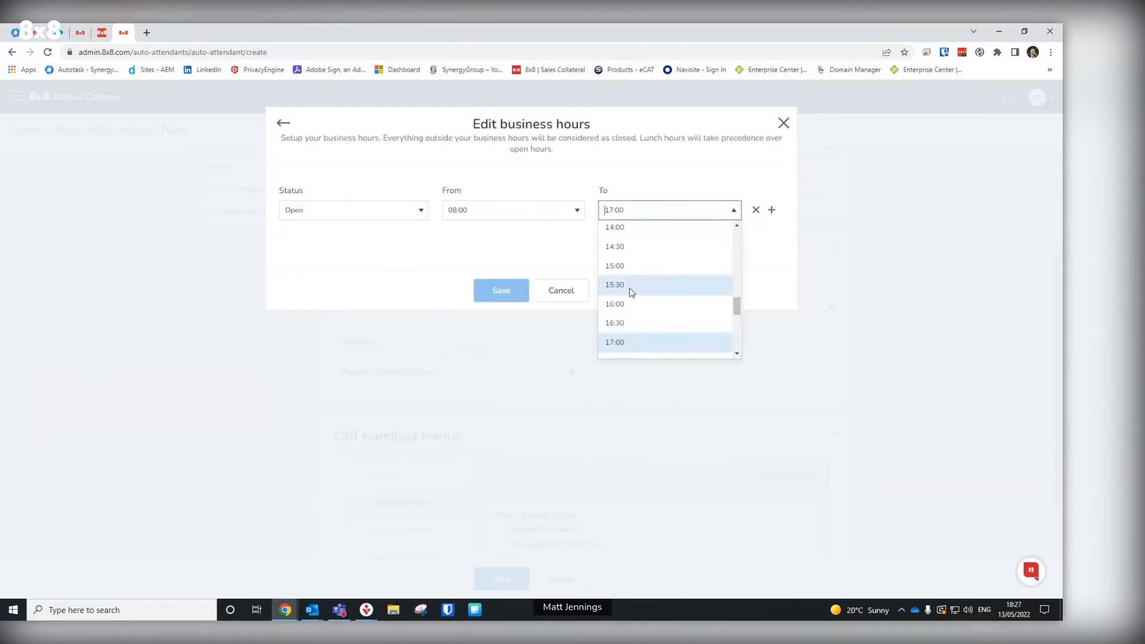
left_click(626, 271)
left_click(499, 292)
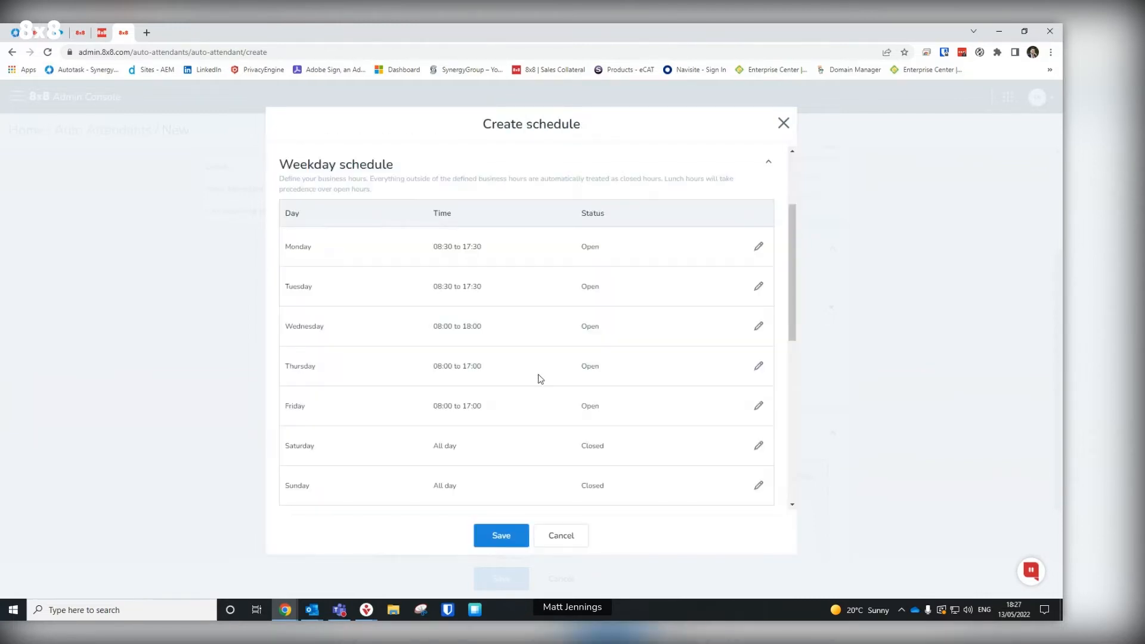
Set Thursday's open business hours to 08:30 to 17:30 and save them
left_click(757, 368)
left_click(523, 212)
scroll(519, 269, "down", 2)
left_click(512, 253)
left_click(626, 213)
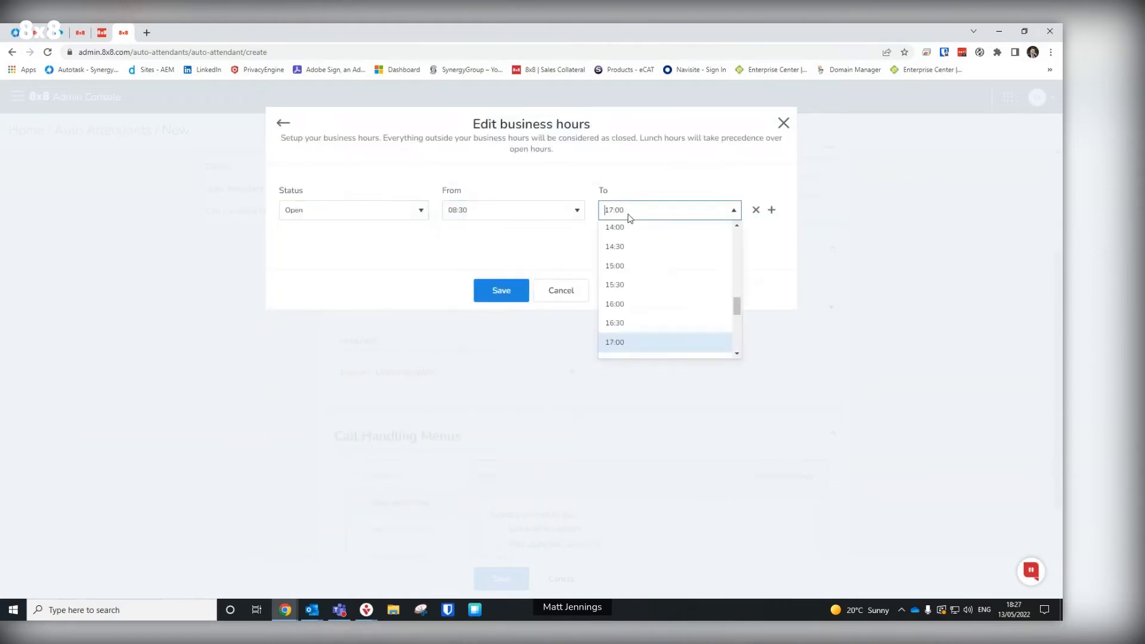
scroll(623, 298, "down", 1)
left_click(623, 311)
left_click(501, 290)
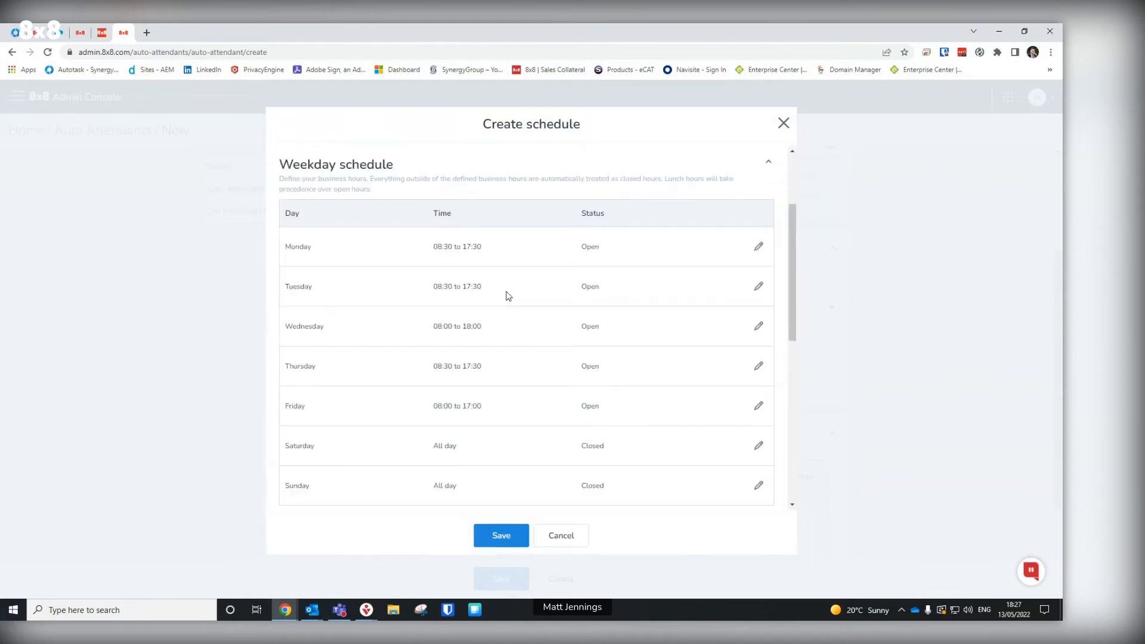
Set Friday's open business hours to 08:30 to 17:30 and save them
left_click(759, 407)
left_click(540, 215)
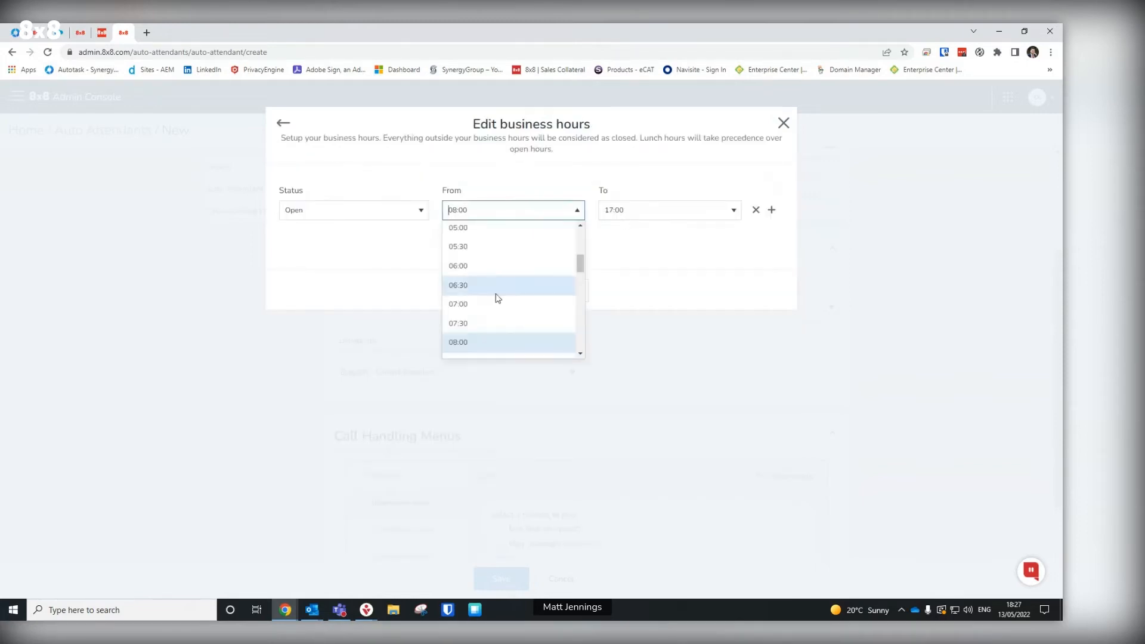
scroll(495, 292, "down", 1)
left_click(493, 298)
left_click(660, 221)
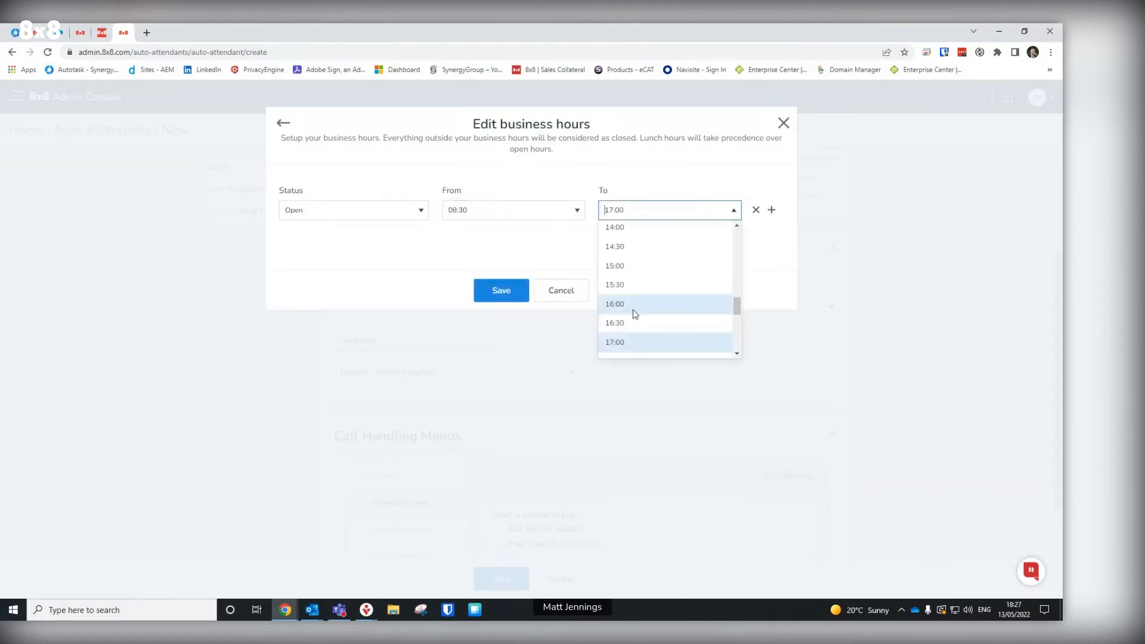
scroll(633, 312, "down", 1)
left_click(632, 313)
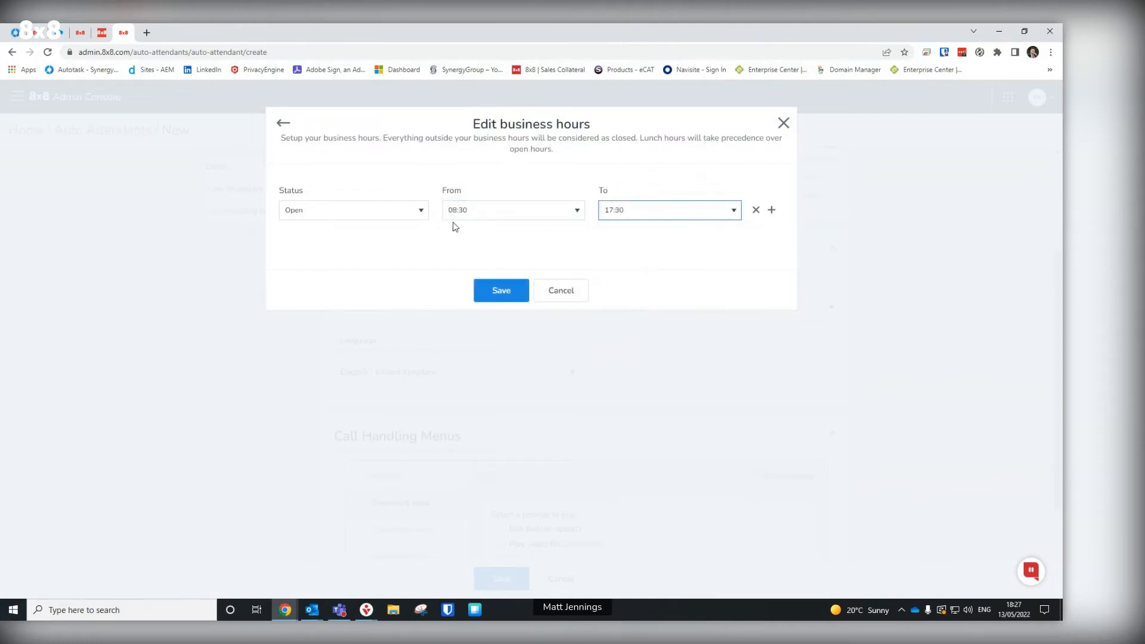
left_click(507, 291)
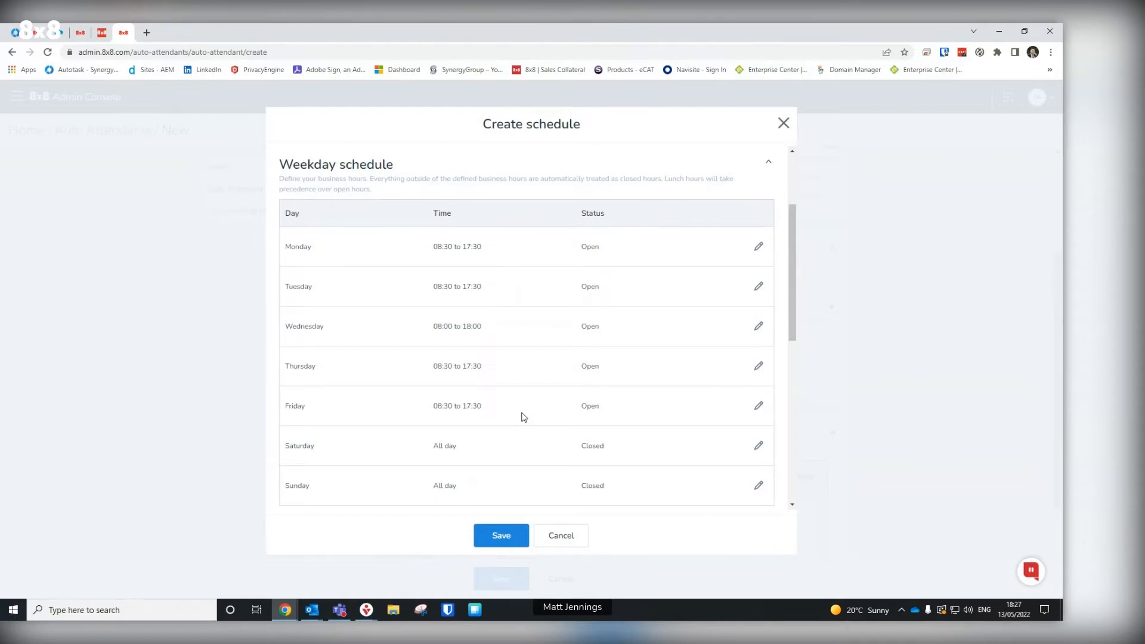
Review the new schedule's weekday hours and its sections for weekday exceptions and holiday exceptions
scroll(523, 417, "down", 1)
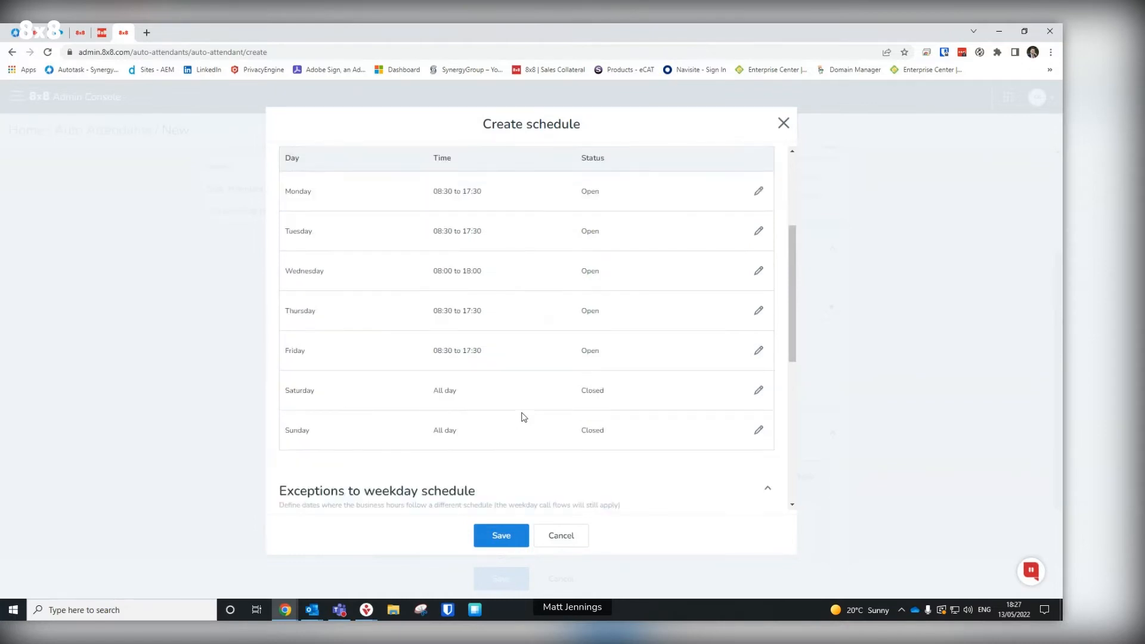
scroll(524, 417, "down", 6)
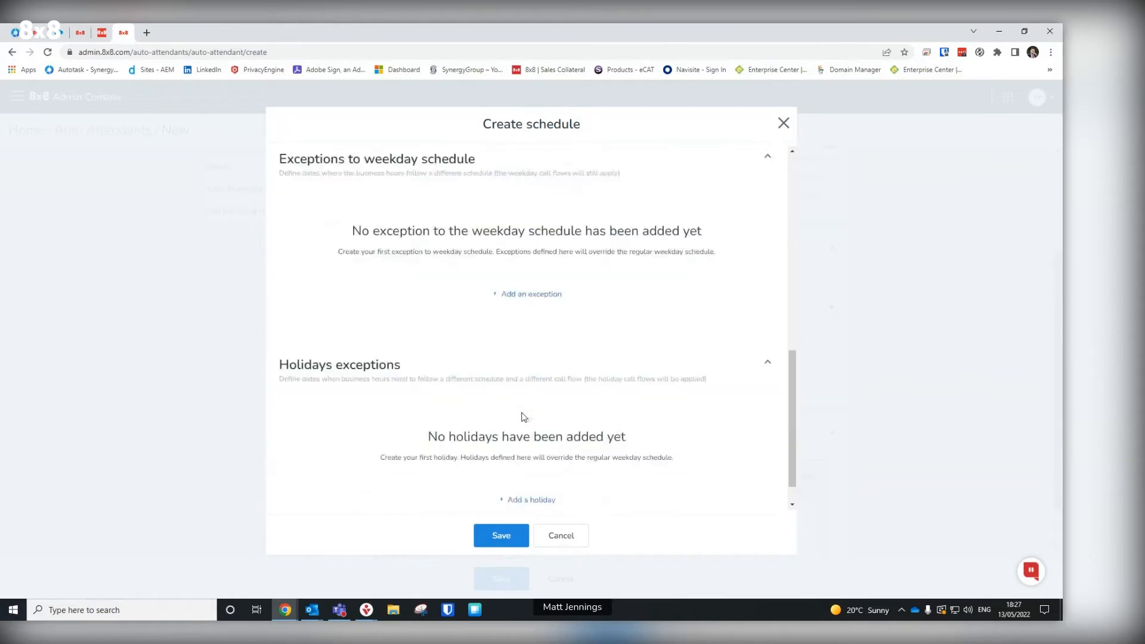
scroll(524, 417, "up", 2)
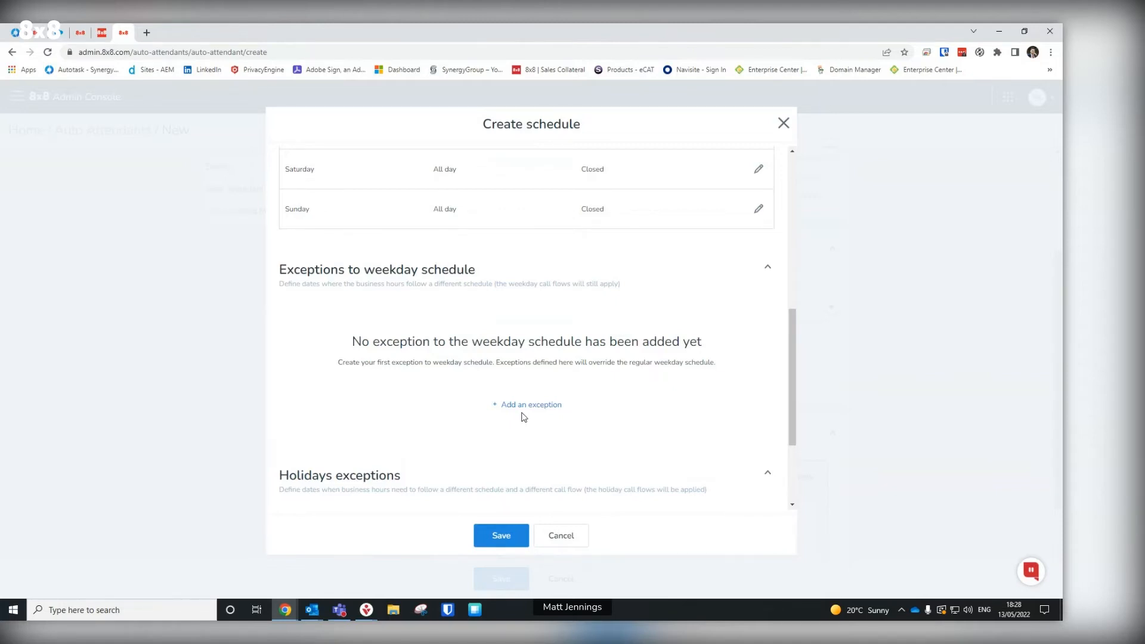
scroll(523, 417, "down", 3)
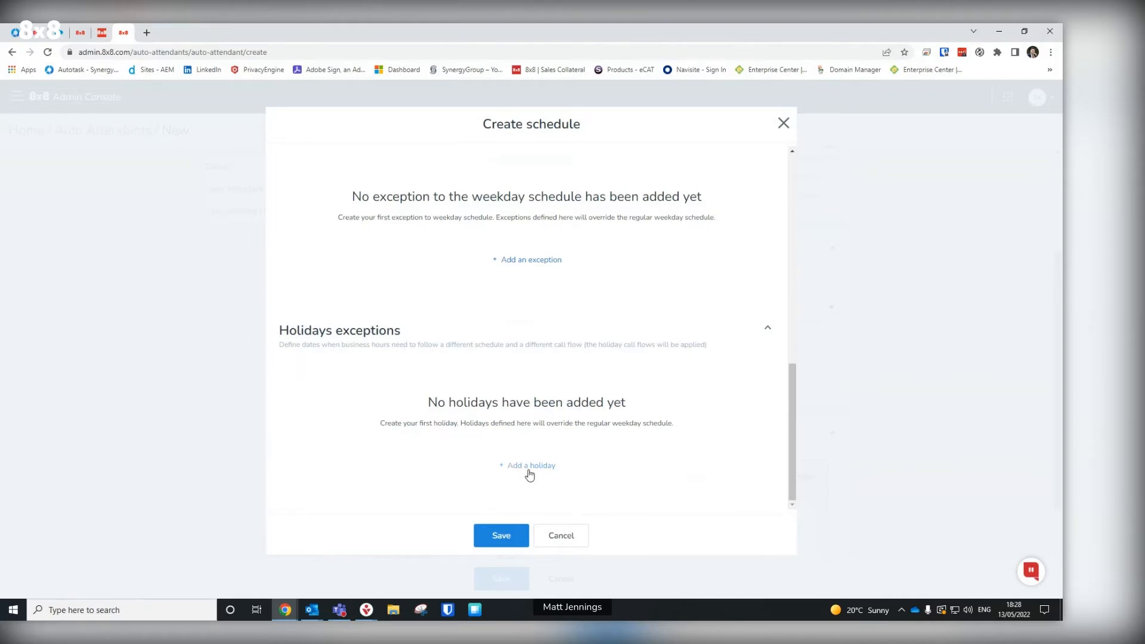
scroll(536, 418, "up", 7)
scroll(536, 418, "up", 2)
scroll(536, 418, "down", 4)
scroll(536, 419, "up", 2)
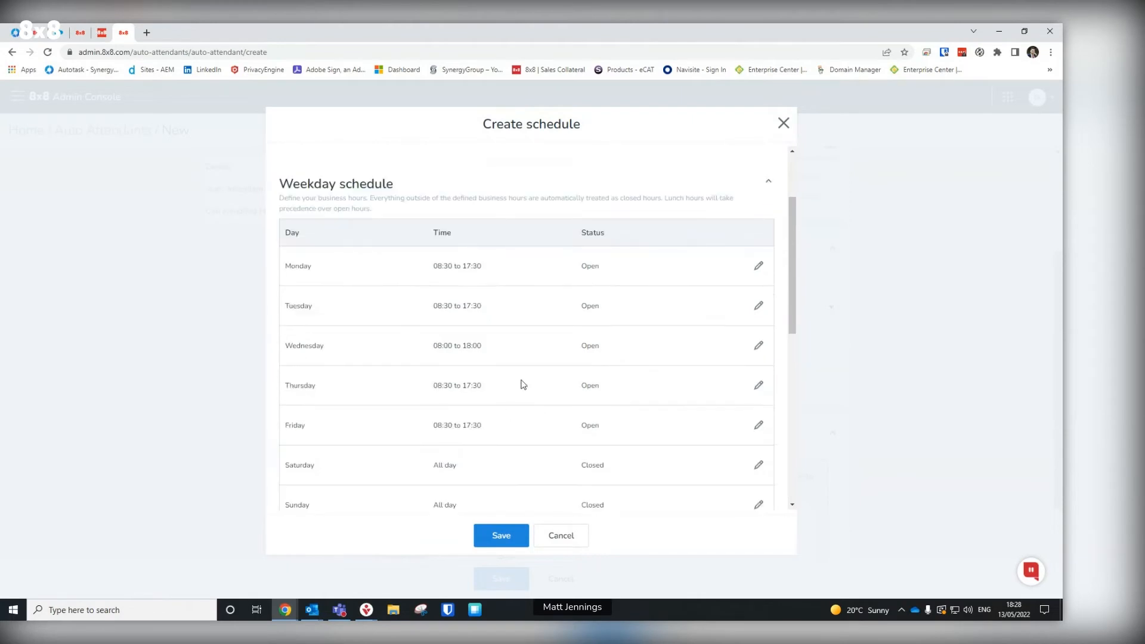
Save the new schedule and keep Synergy Demo Schedule selected in the Auto Attendant profile
left_click(498, 537)
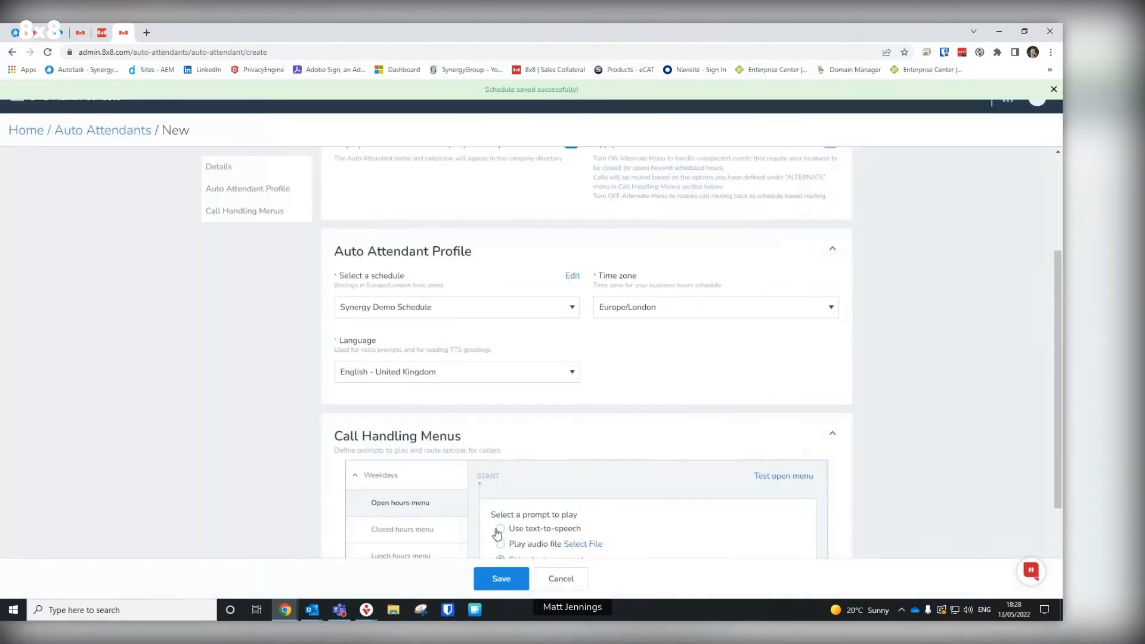
left_click(440, 307)
left_click(442, 307)
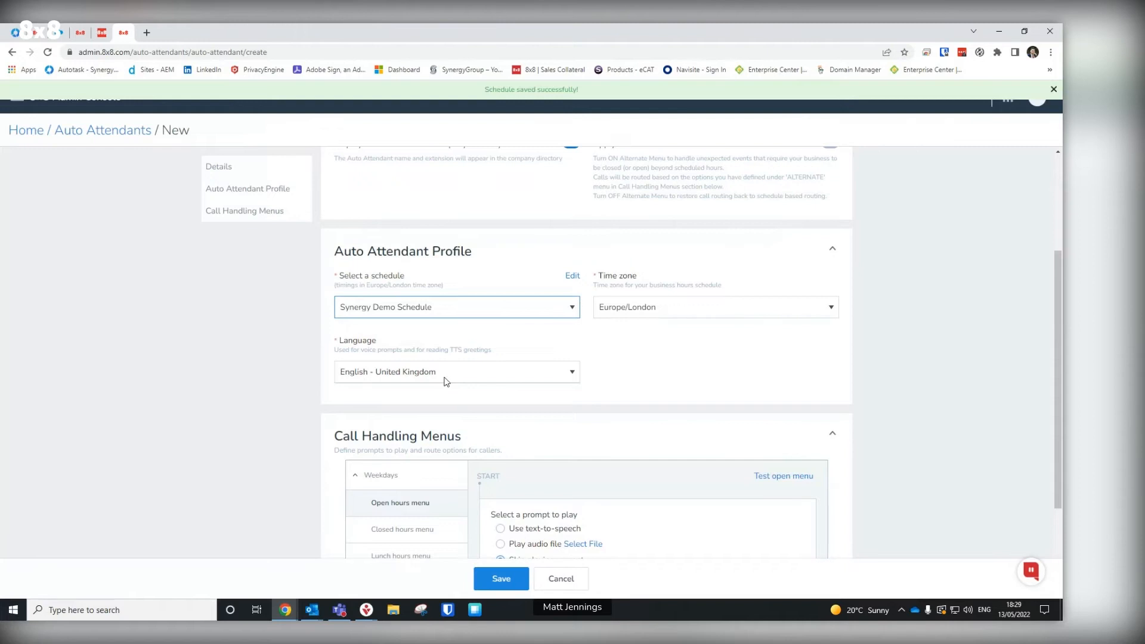
scroll(444, 382, "down", 1)
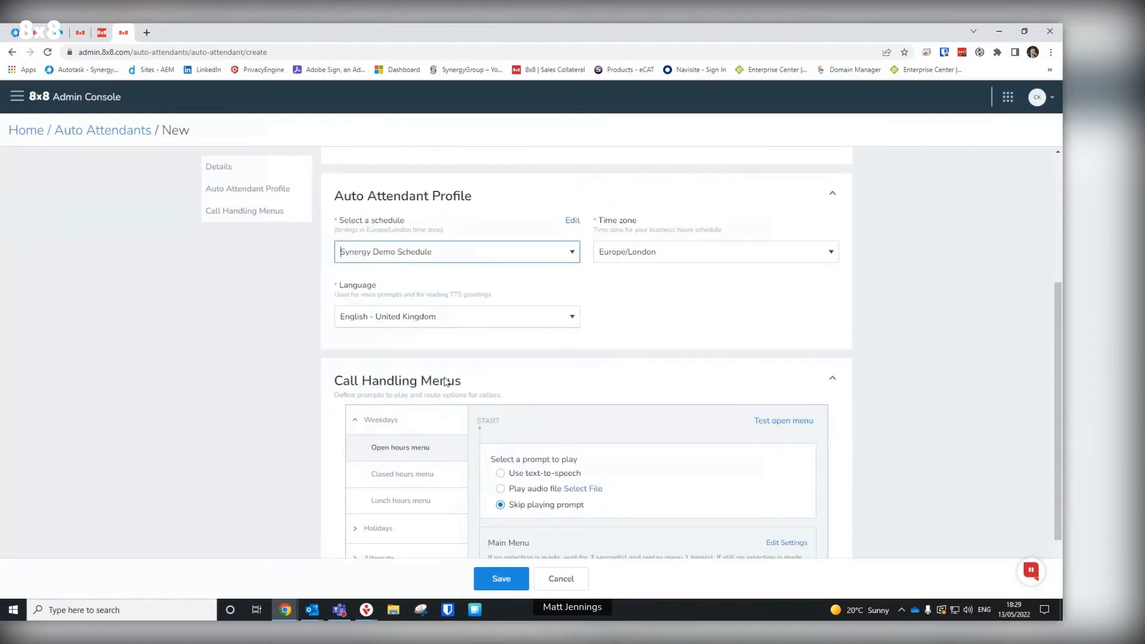
scroll(444, 381, "down", 2)
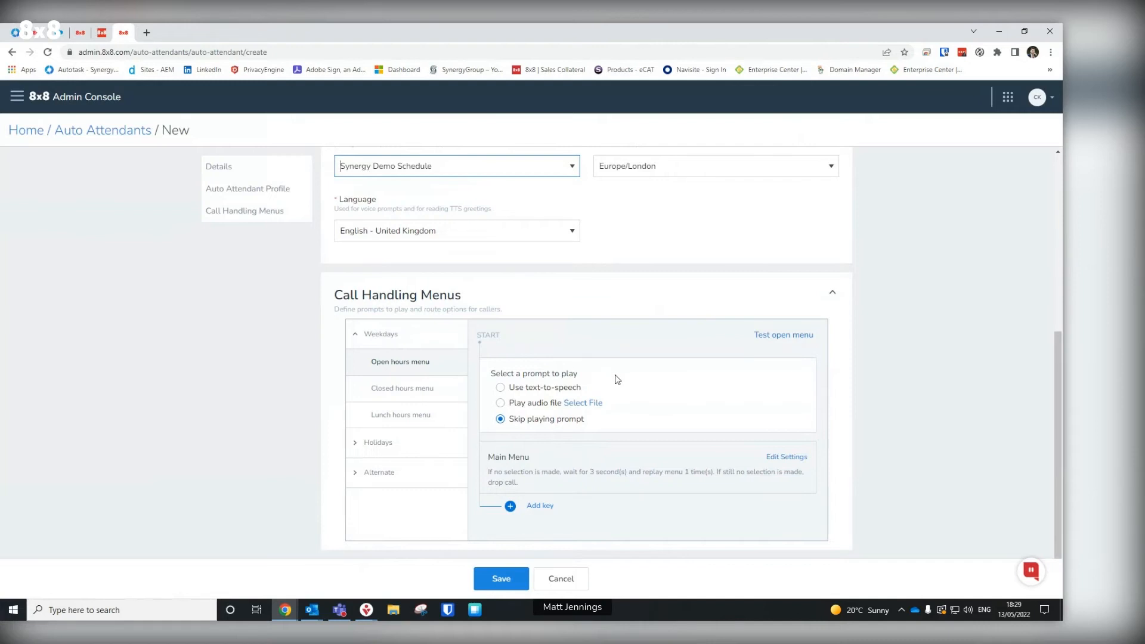
left_click(550, 387)
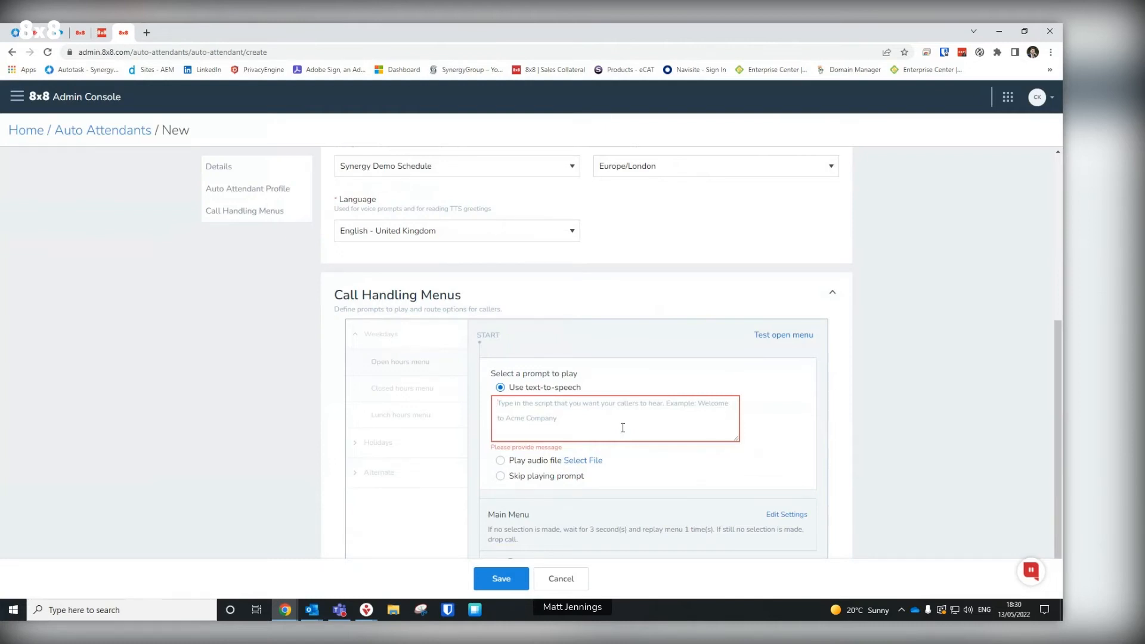
left_click(525, 460)
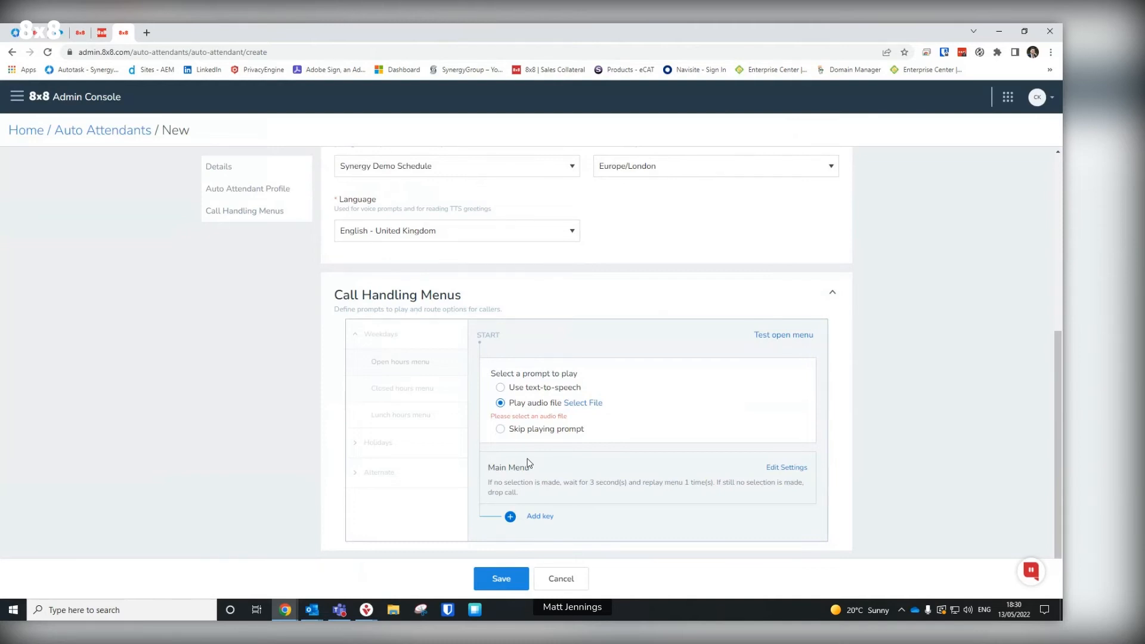
left_click(499, 429)
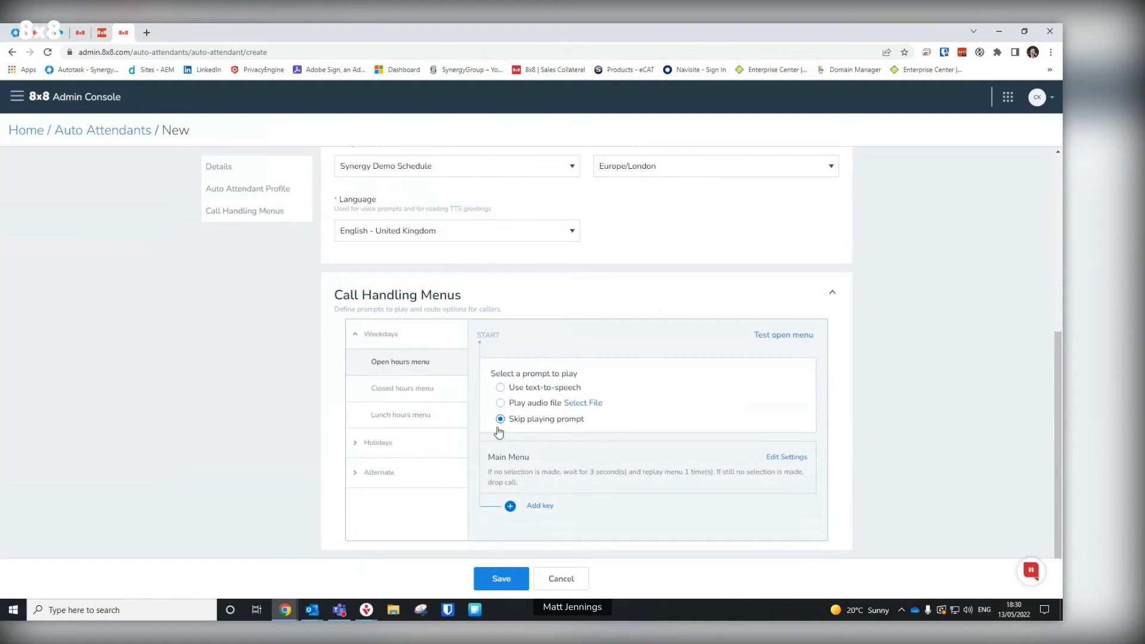
Use text-to-speech for the open hours prompt, with the lines "Thank you for calling Synergy Demo." and "For Support, please press 1."
left_click(500, 387)
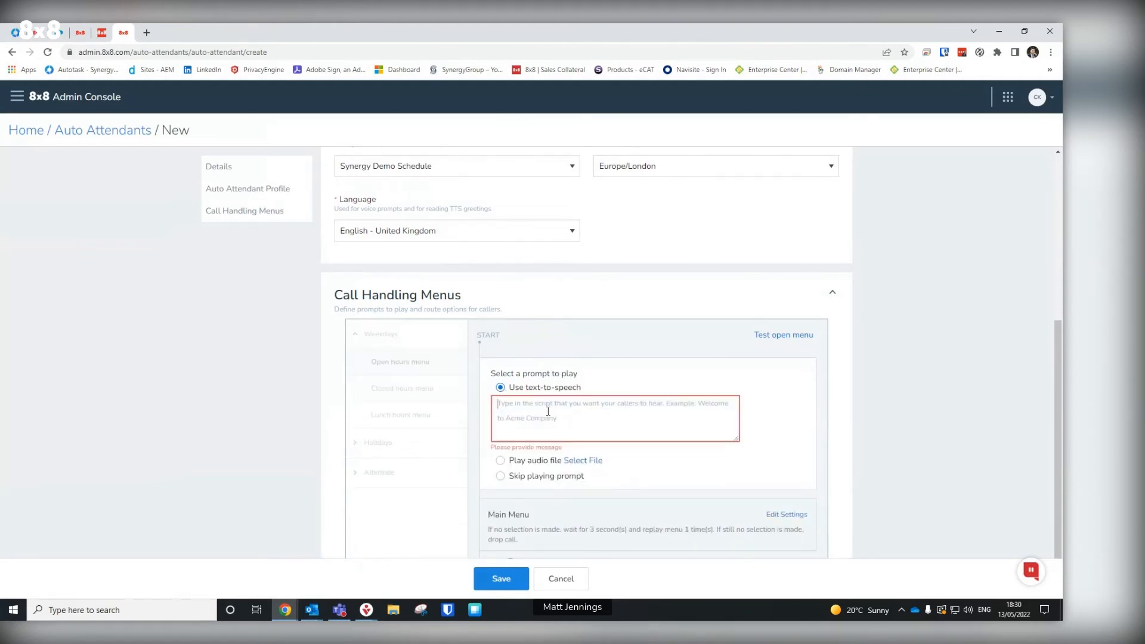
type("Thank you for calling Synergy Demo.")
key("Return")
type("For Support - ple")
key("BackSpace")
key("BackSpace")
key("BackSpace")
key("BackSpace")
key("BackSpace")
key("BackSpace")
type(", please press 1.")
Add the prompt lines "For Sales, please press 2.", "For accounts, please press 3." and "To leave a message, please hold."
key("Return")
type("For Sales, pre")
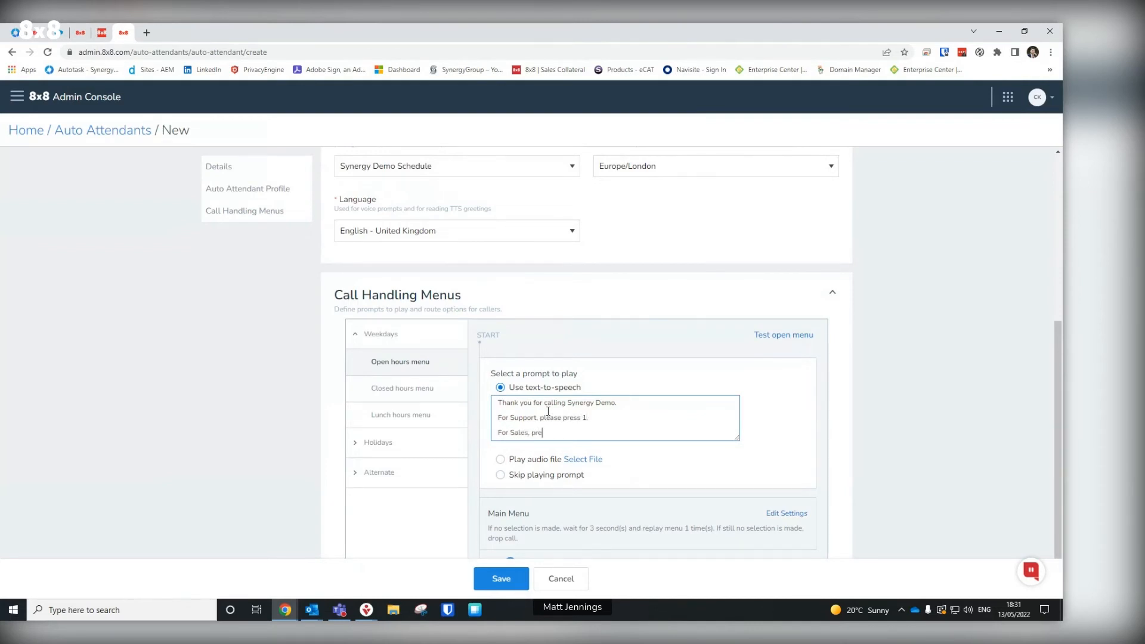
type("ase press 2.")
key("Return")
type("For accounts, ple")
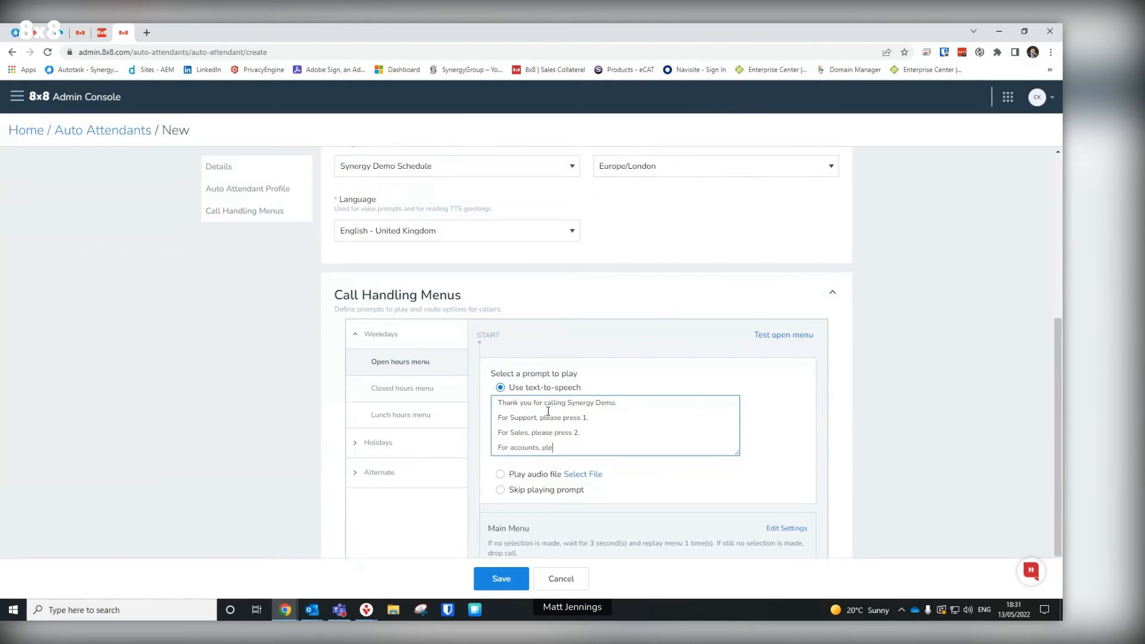
type("ase press 3.")
key("Return")
type("To leave a message, please hold.")
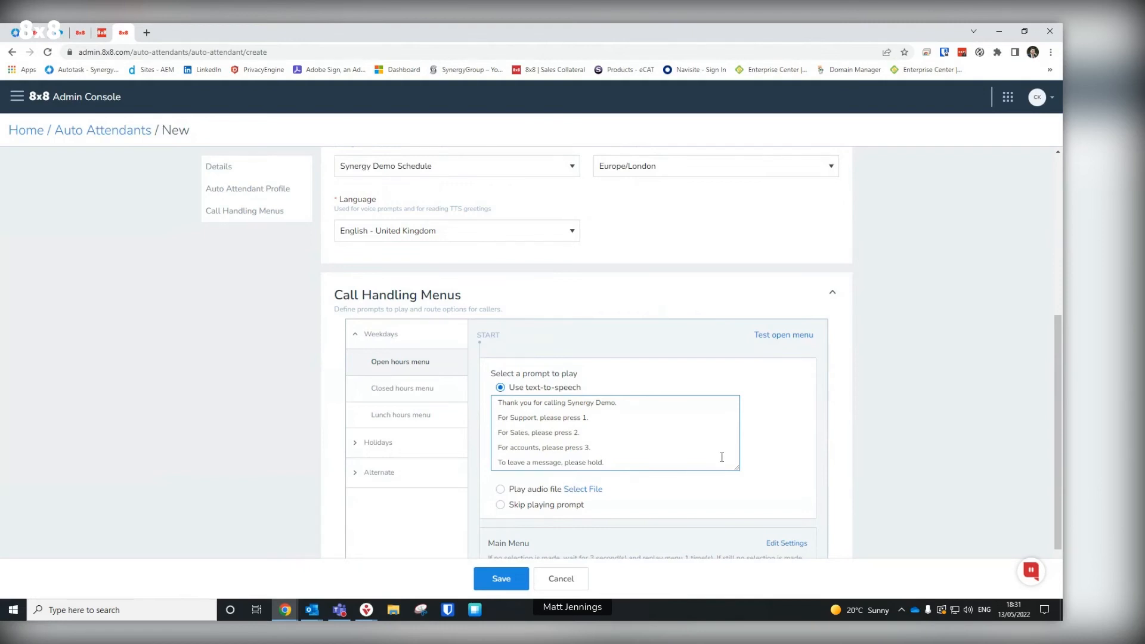
Add key 1 to the open hours main menu, transferring callers to the first of the two DEMO users, and save it
scroll(721, 457, "down", 1)
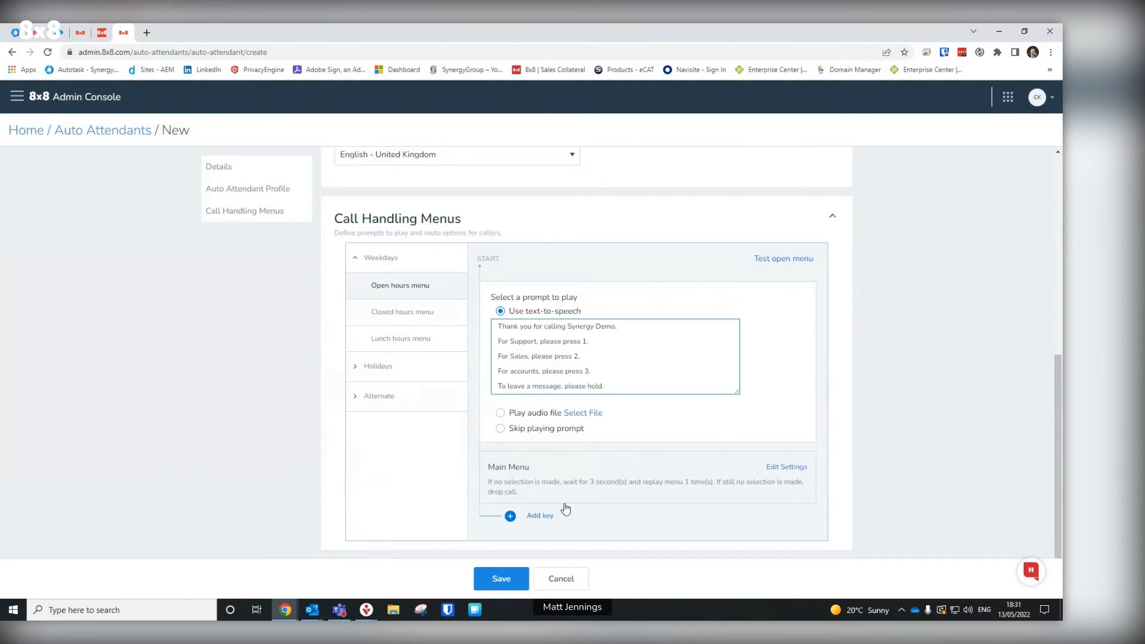
left_click(532, 518)
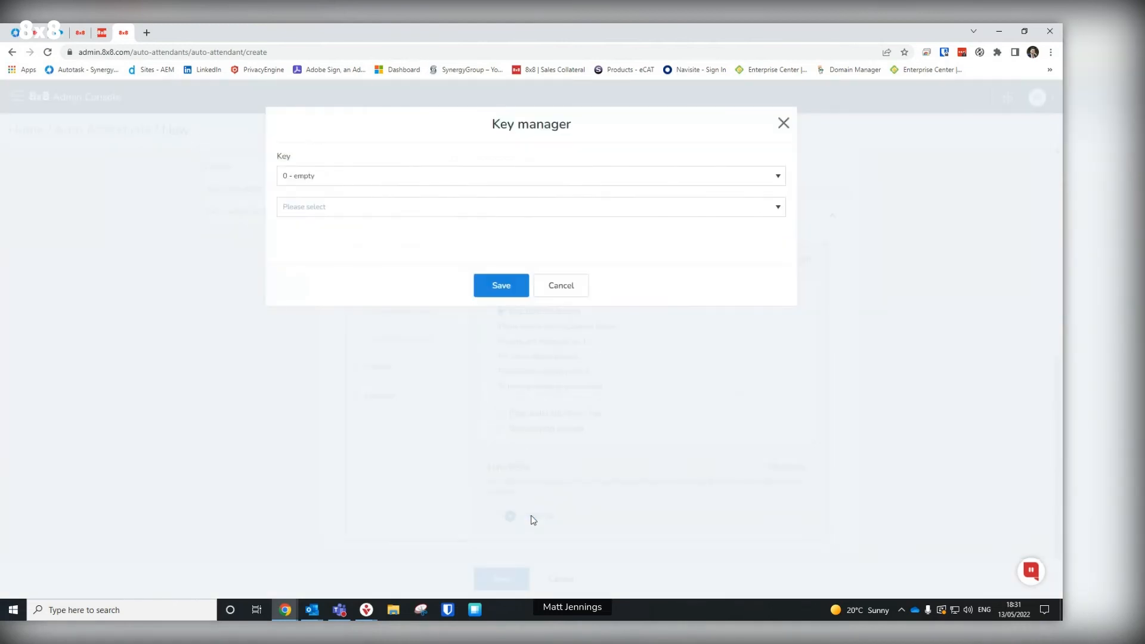
left_click(465, 181)
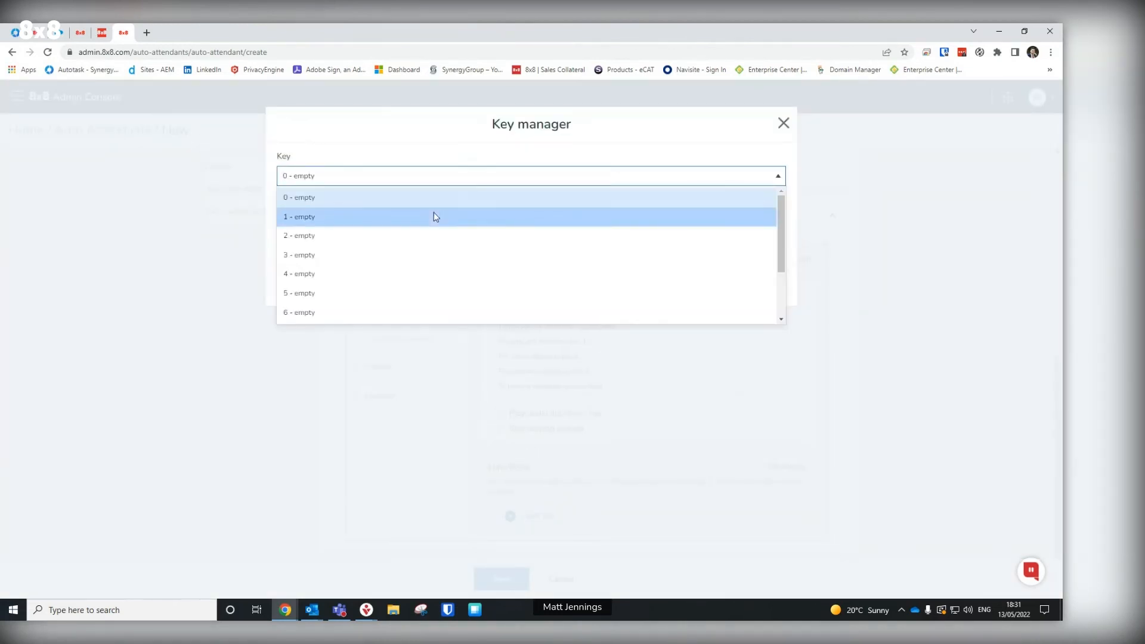
left_click(435, 215)
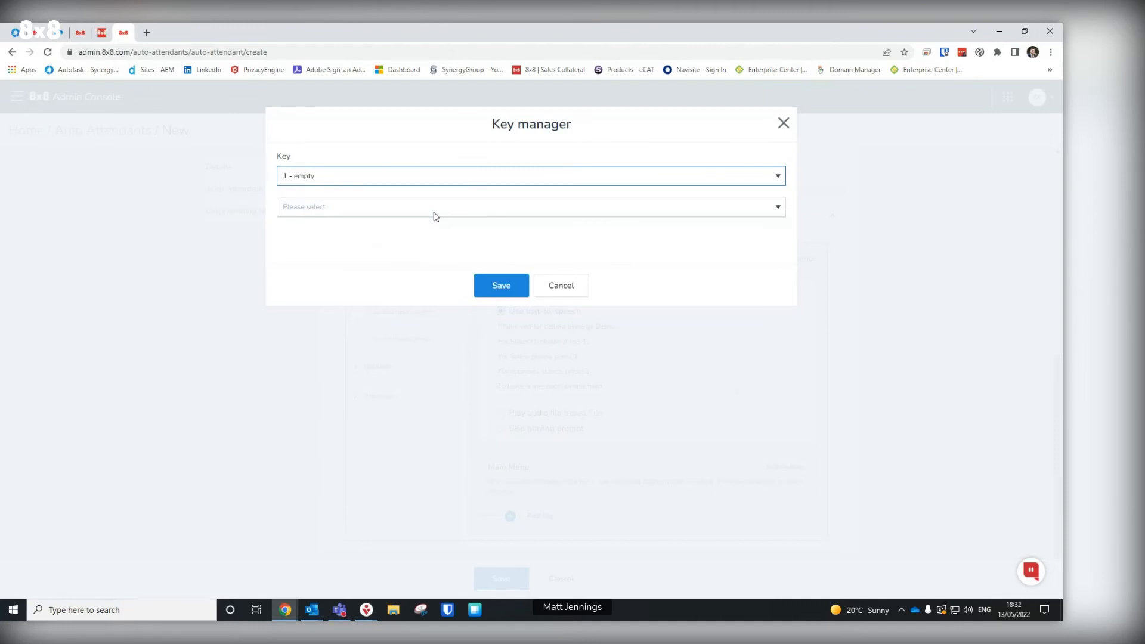
left_click(435, 211)
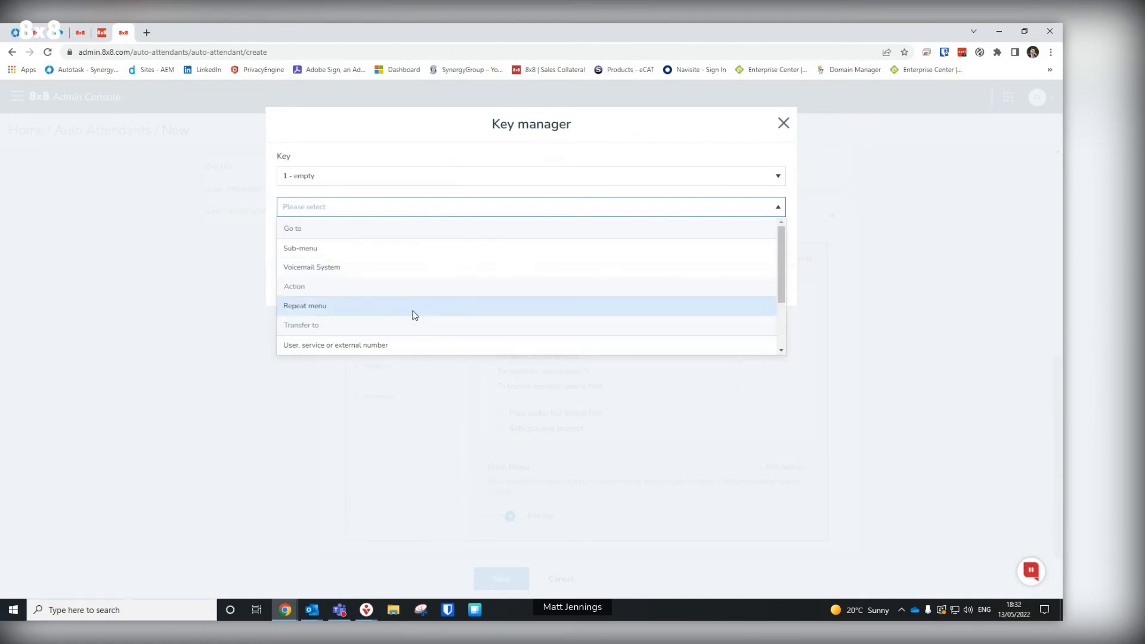
scroll(415, 315, "down", 1)
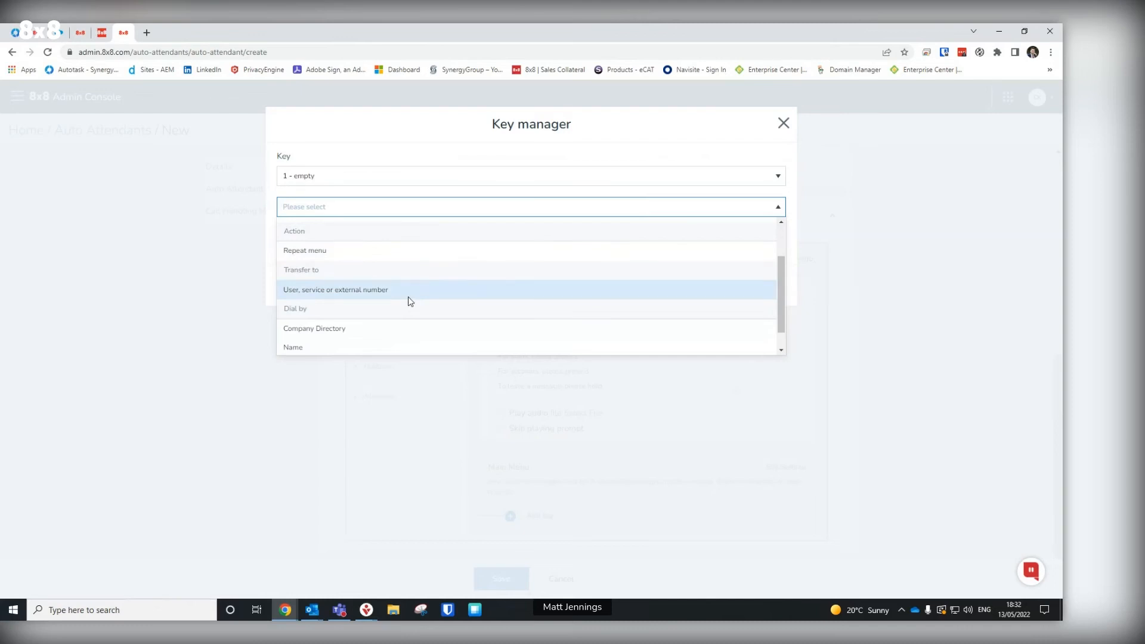
left_click(409, 292)
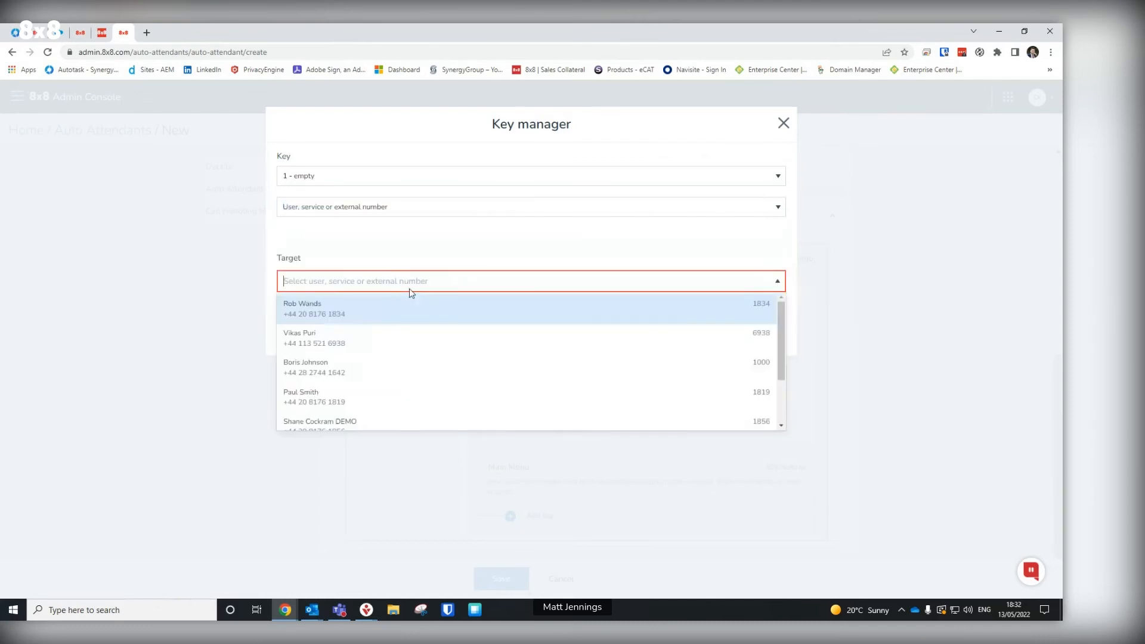
scroll(395, 384, "down", 2)
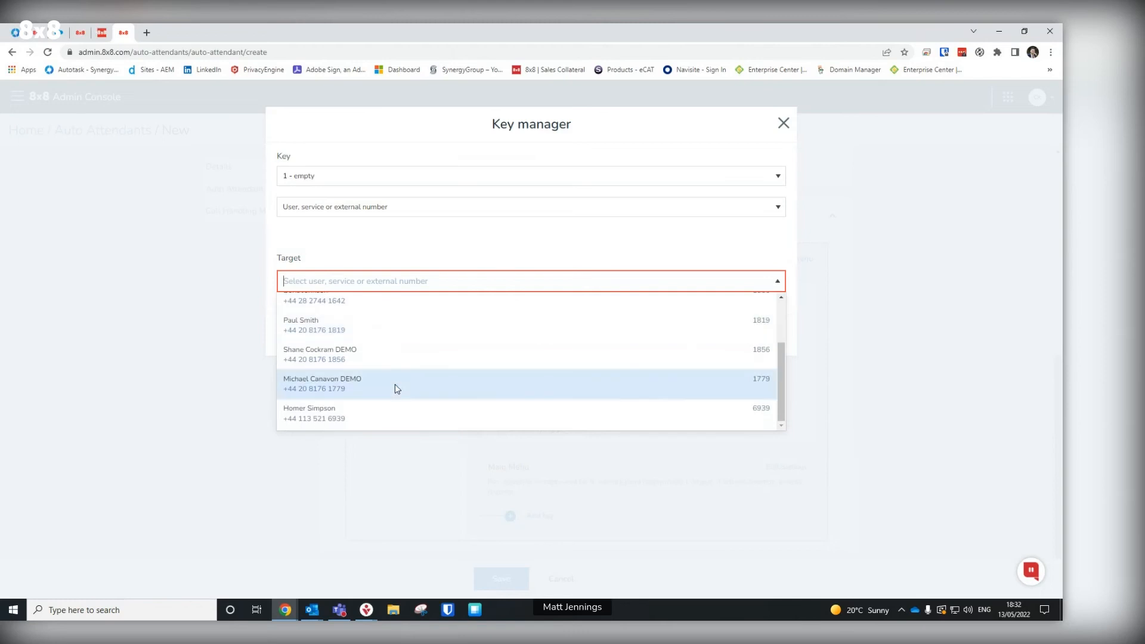
left_click(393, 354)
left_click(499, 365)
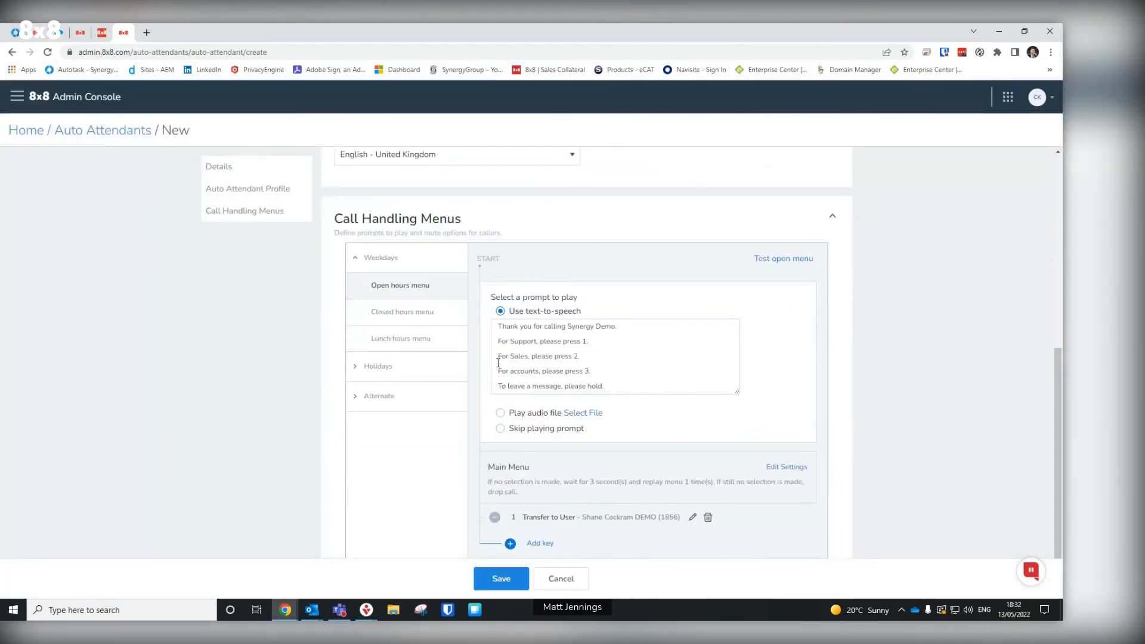
Add key 2 to the open hours main menu, transferring callers to the second DEMO user, and save it
left_click(551, 548)
left_click(392, 173)
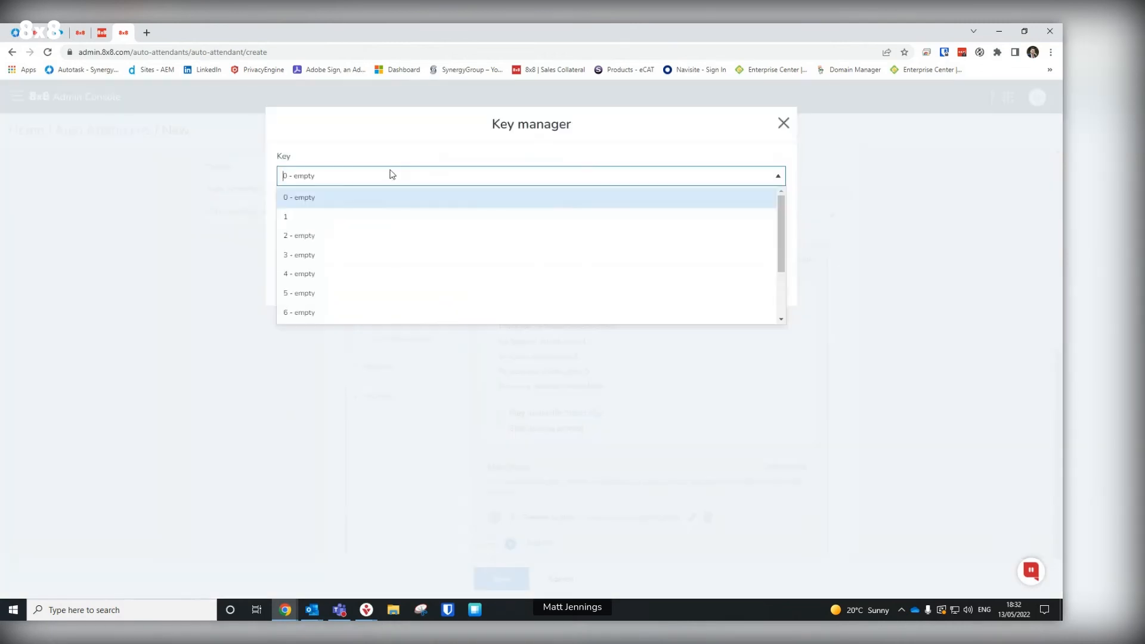
left_click(324, 232)
left_click(325, 214)
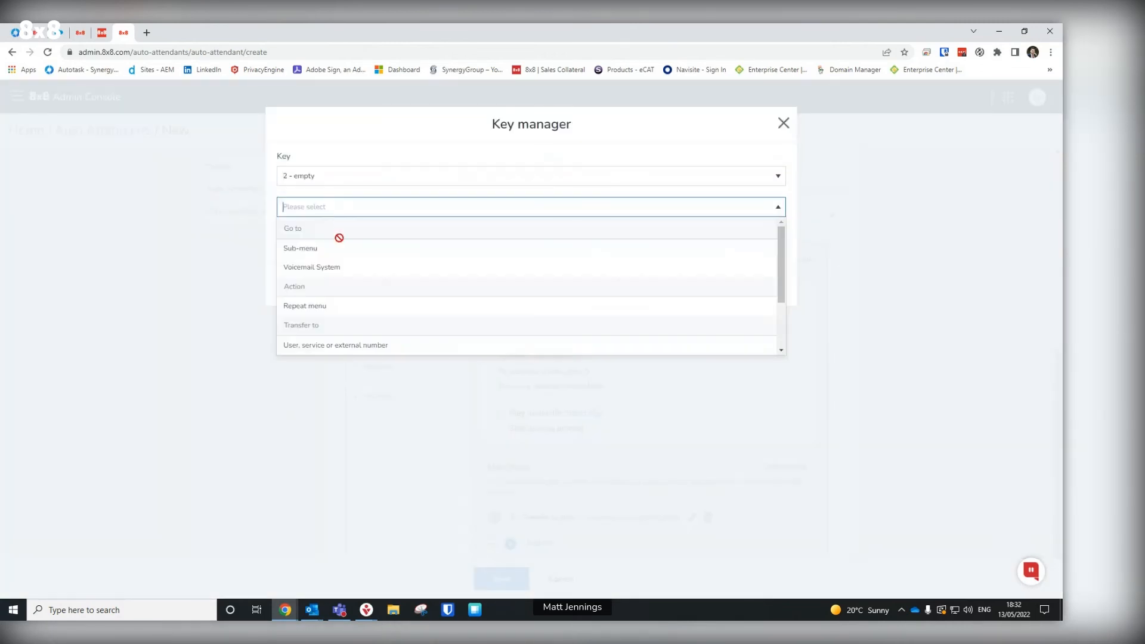
left_click(343, 347)
left_click(366, 285)
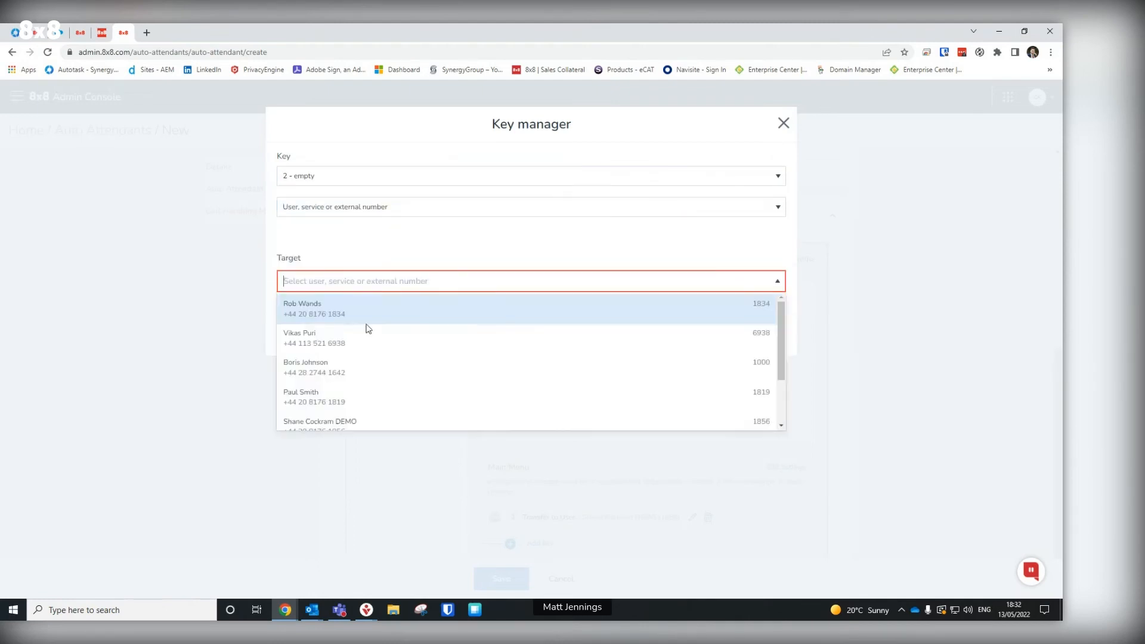
scroll(362, 357, "down", 3)
left_click(361, 384)
left_click(501, 358)
Add key 3 to the open hours main menu, transferring callers to the last user in the target list, and save it
scroll(505, 387, "down", 1)
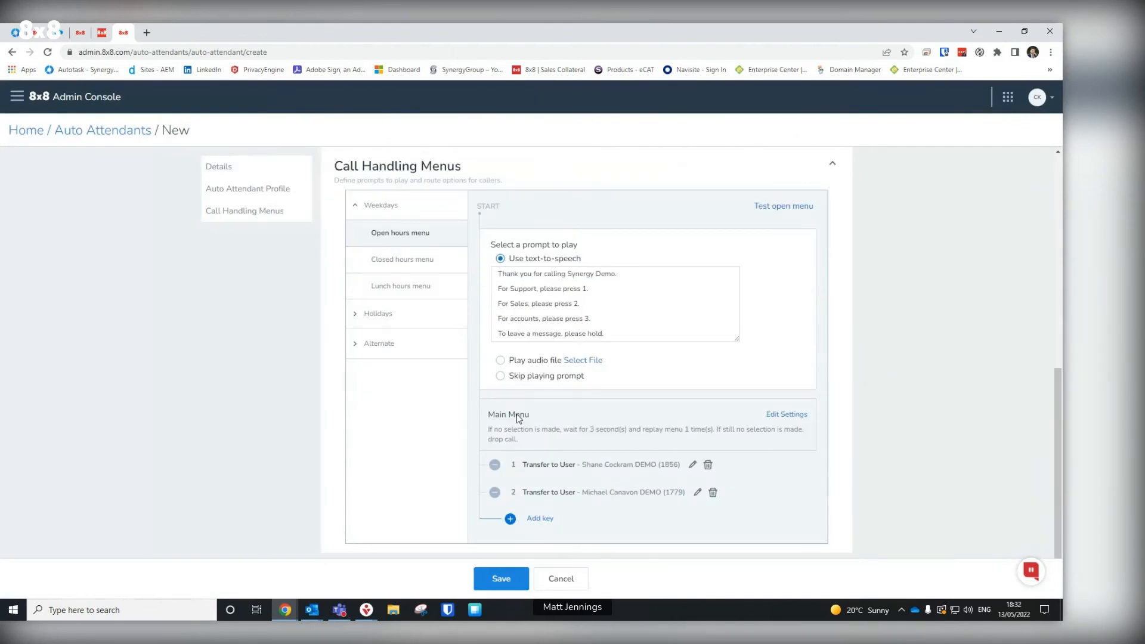
left_click(536, 518)
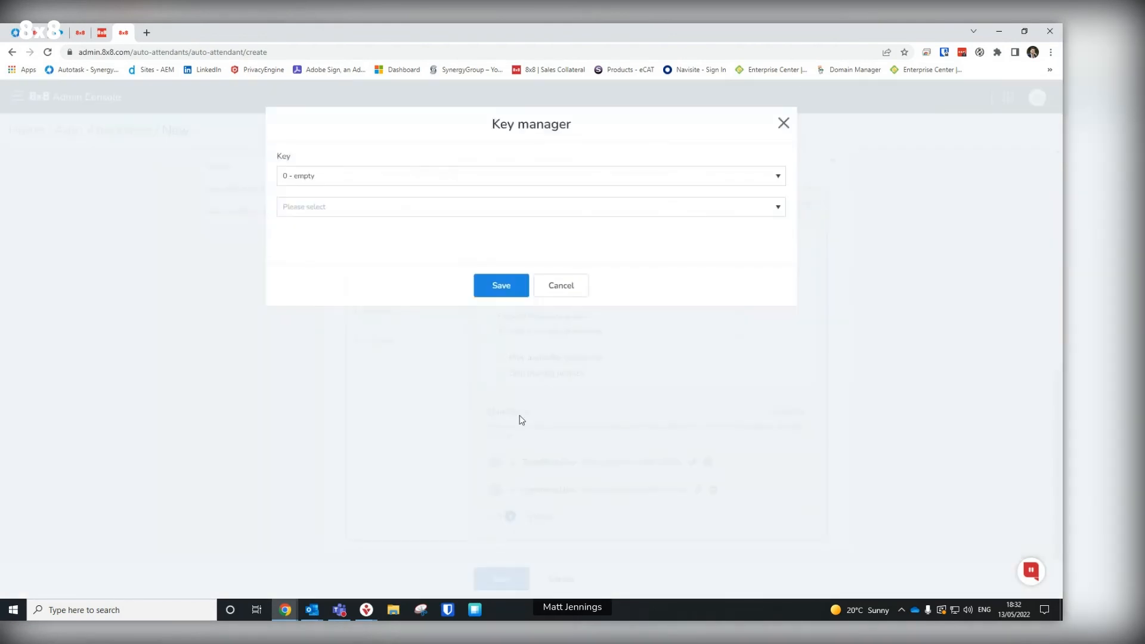
left_click(422, 178)
left_click(378, 253)
left_click(385, 209)
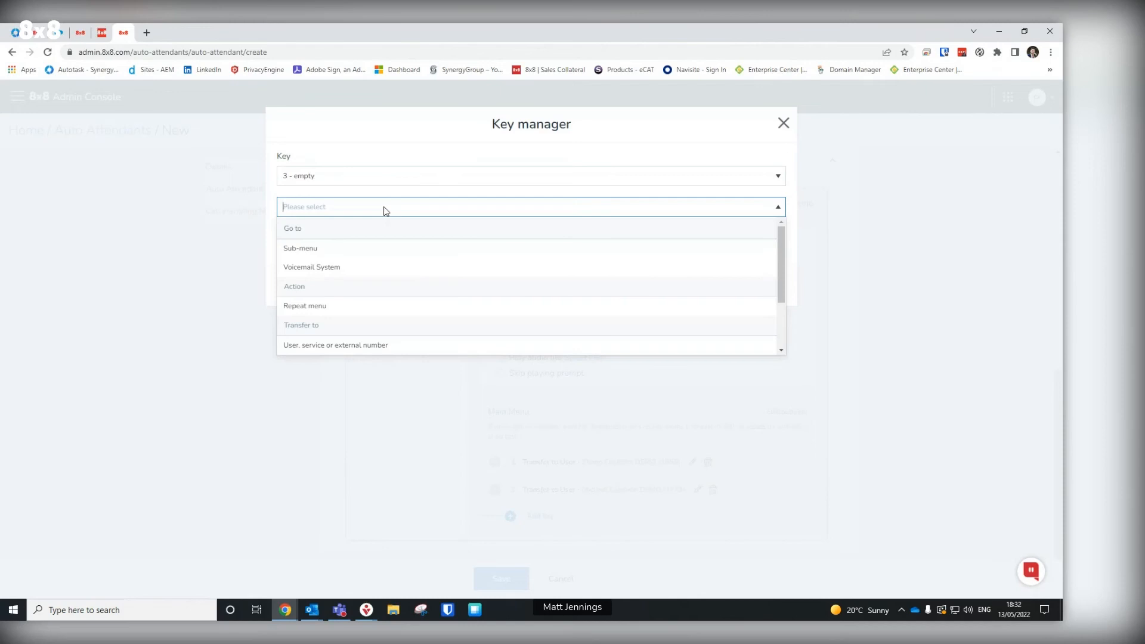
left_click(377, 344)
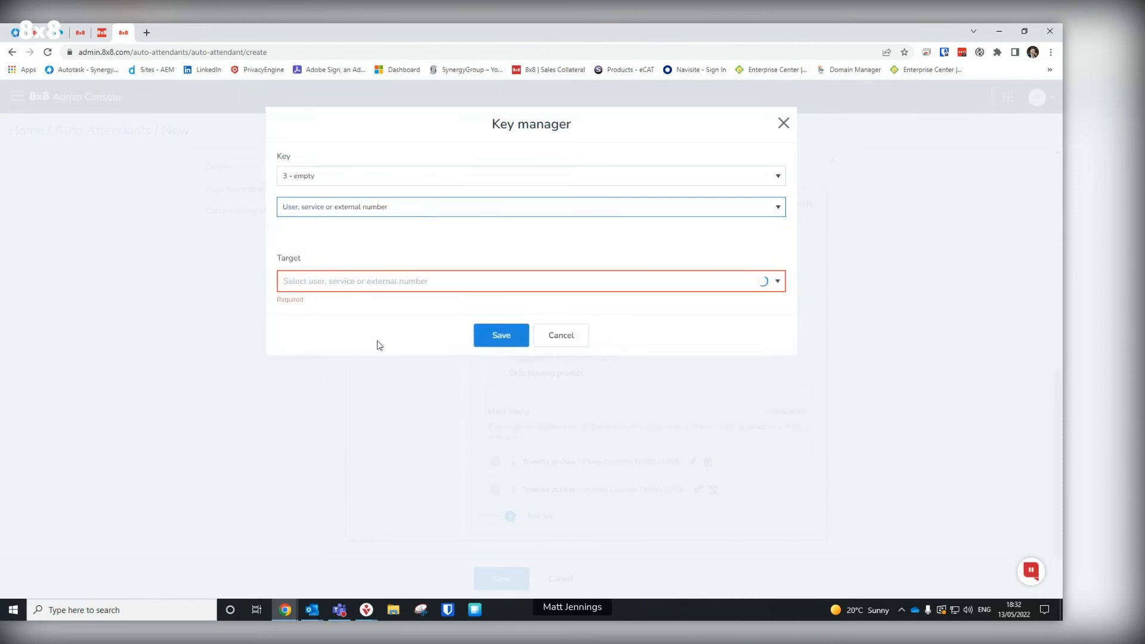
left_click(395, 291)
scroll(395, 313, "down", 2)
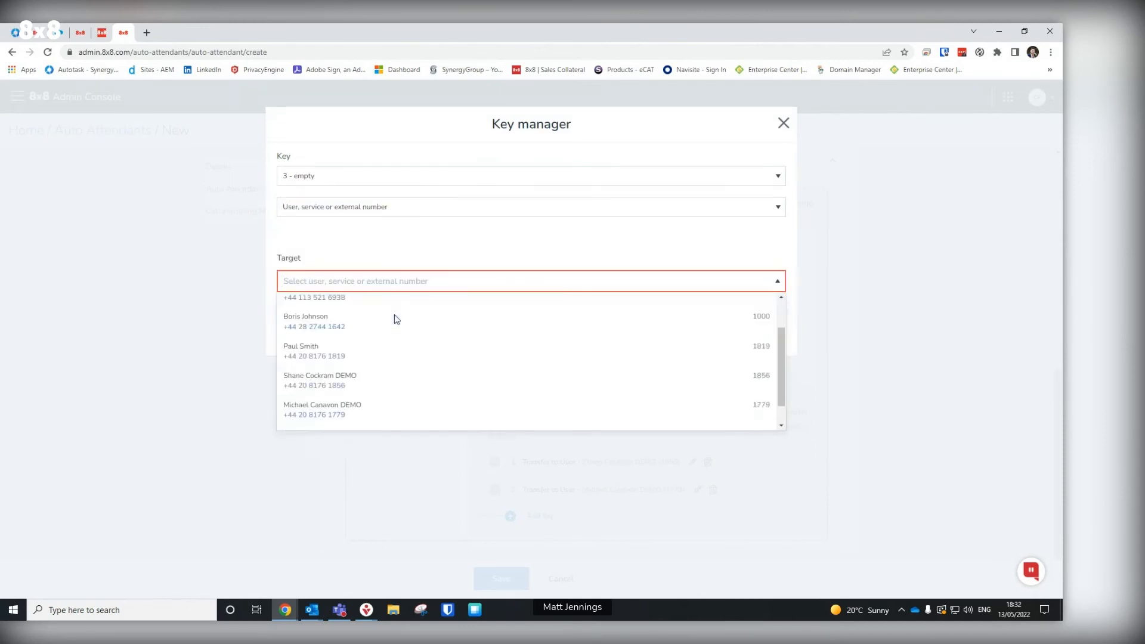
left_click(391, 411)
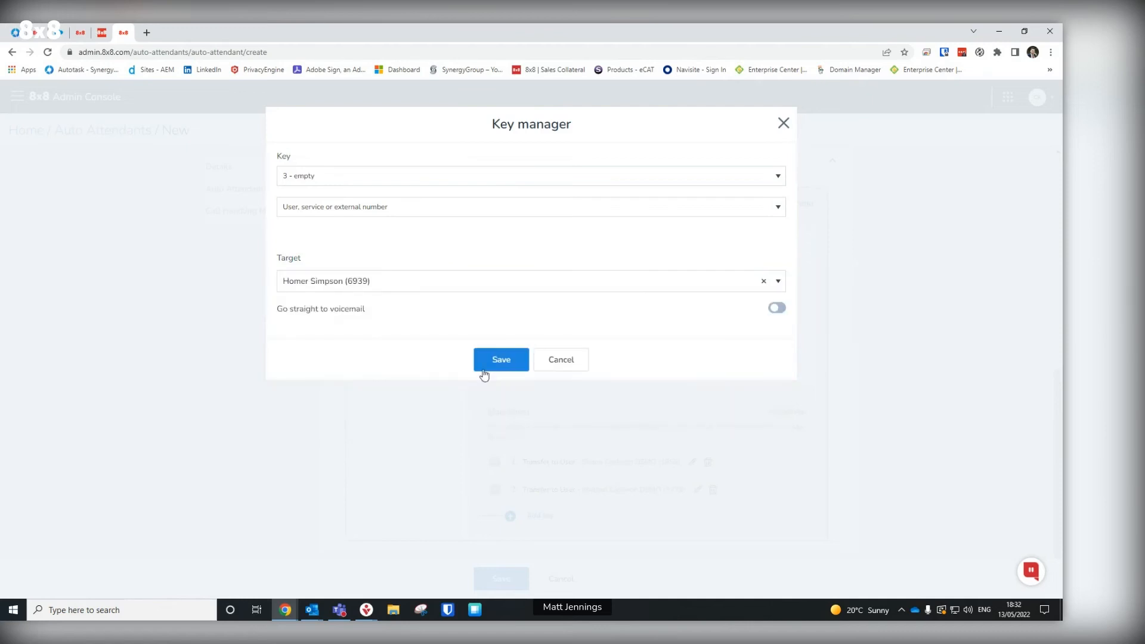
left_click(481, 369)
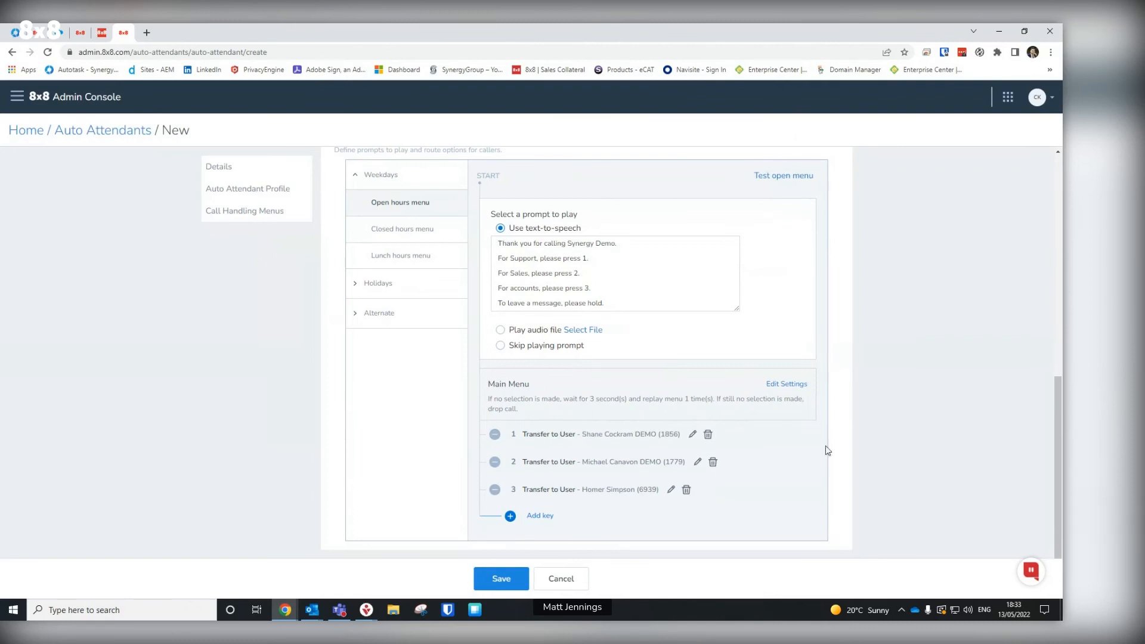
In the open hours main menu's key input rules, set the menu replay to 0 times and the follow-up action to Route Call to
left_click(802, 388)
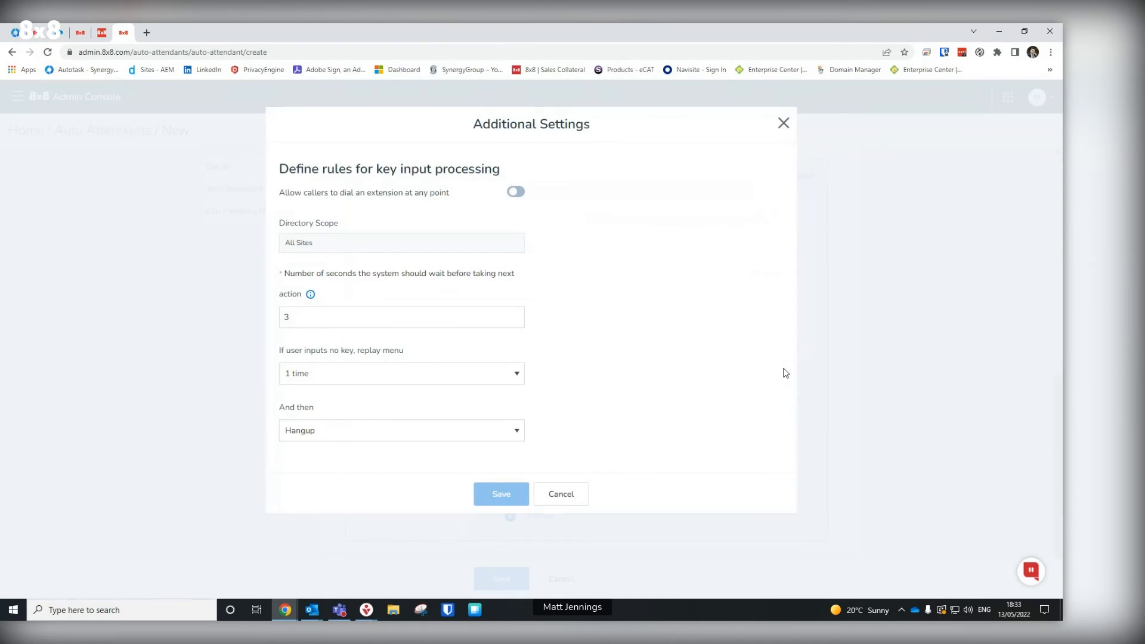
left_click(334, 318)
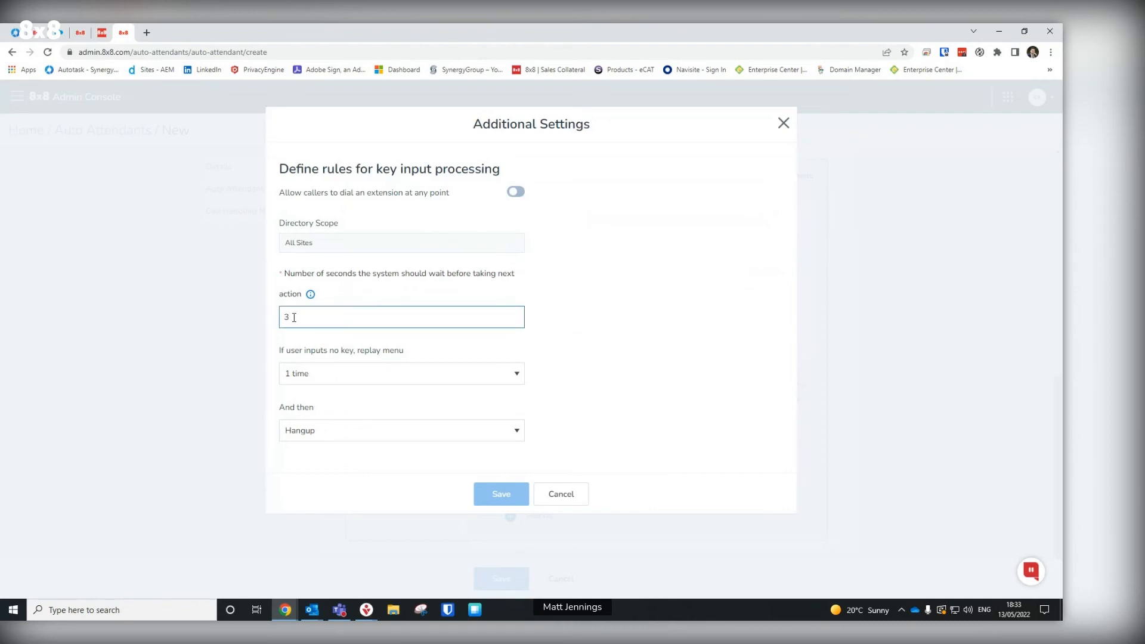
left_click(414, 376)
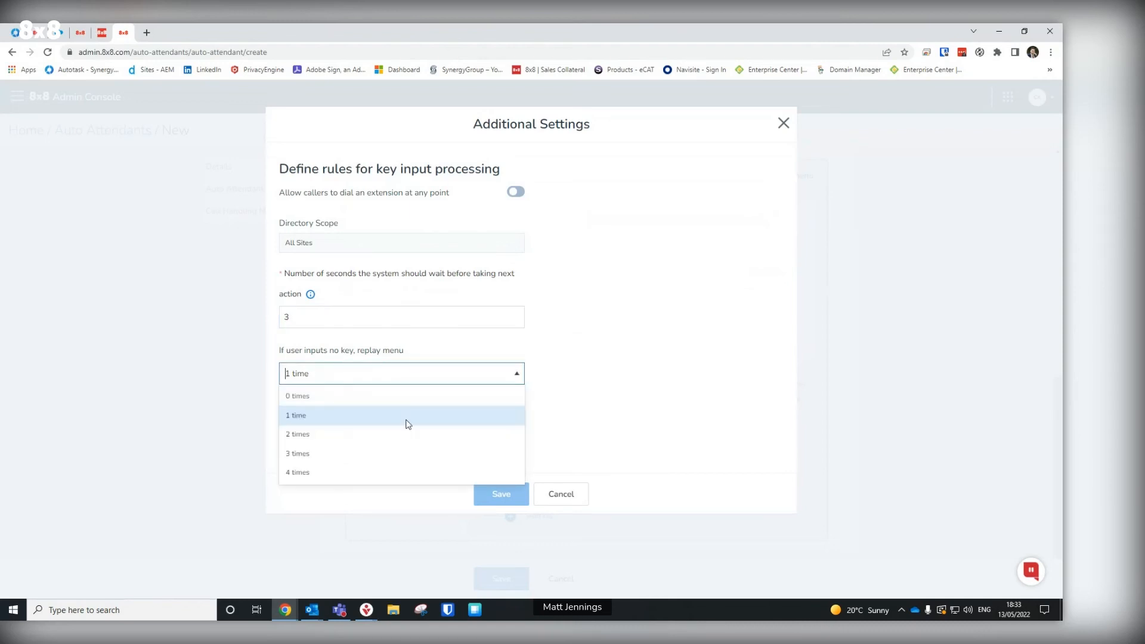
left_click(399, 395)
left_click(397, 432)
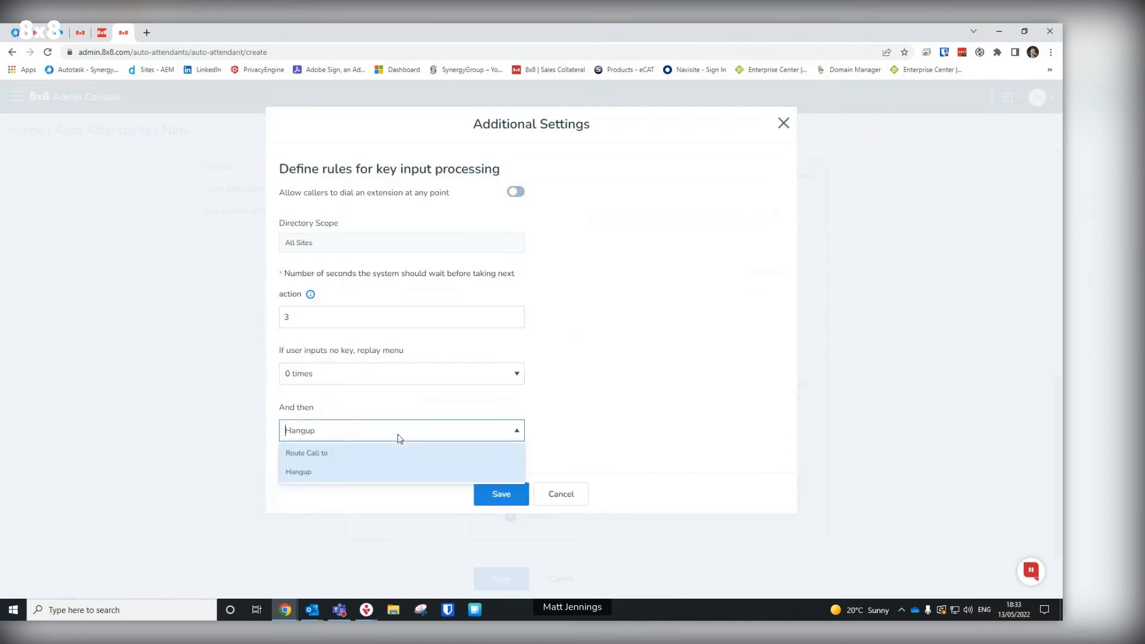
left_click(360, 453)
Route unanswered open hours input to the first user in the target list, straight to voicemail, and save the settings
left_click(376, 489)
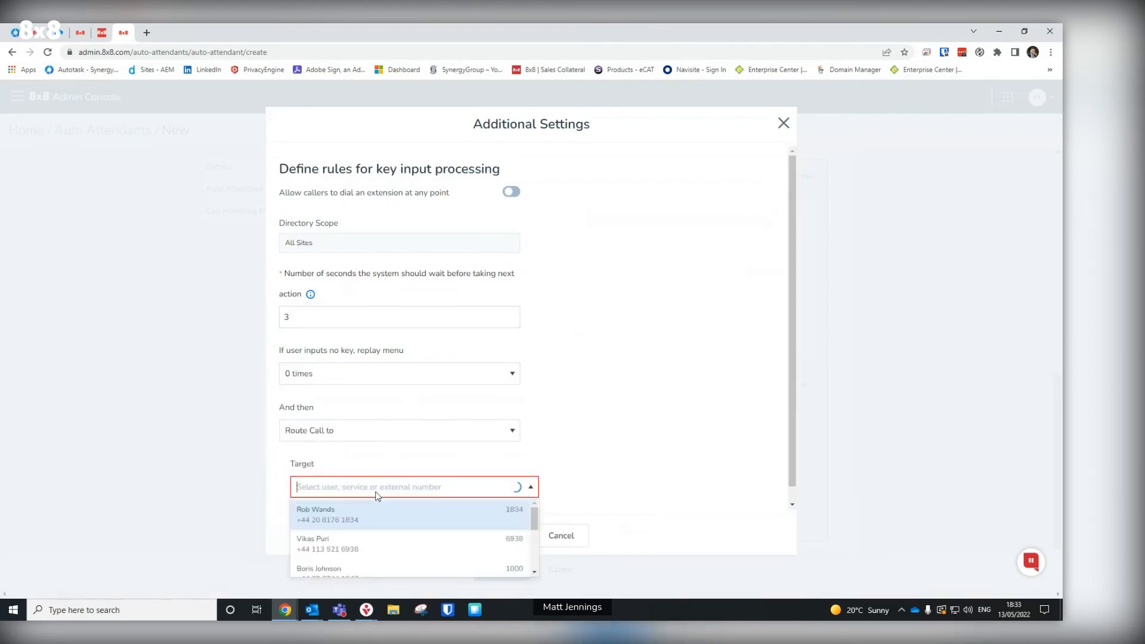
left_click(383, 513)
scroll(499, 508, "down", 1)
left_click(530, 473)
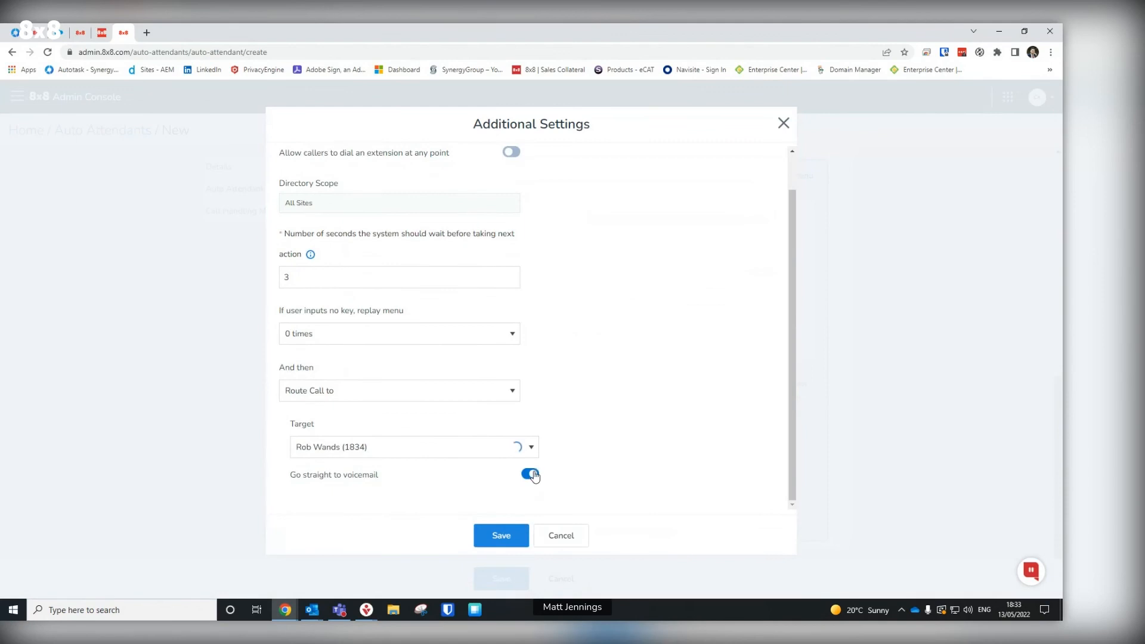
left_click(500, 534)
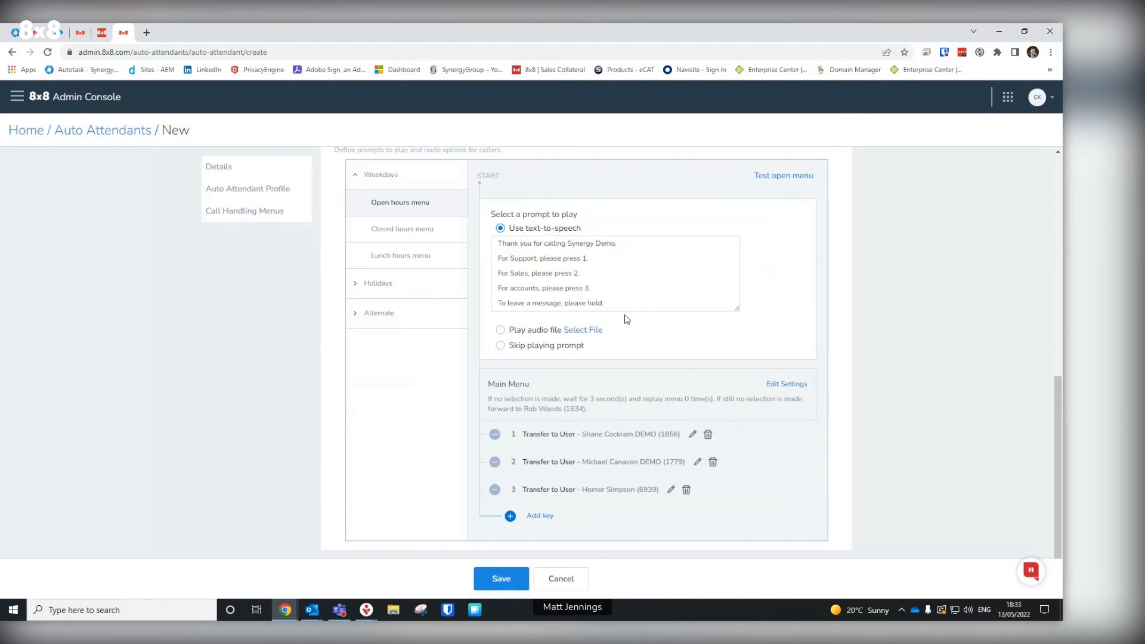
Review the auto attendant's details, profile, open hours prompt and key transfers
scroll(511, 391, "up", 5)
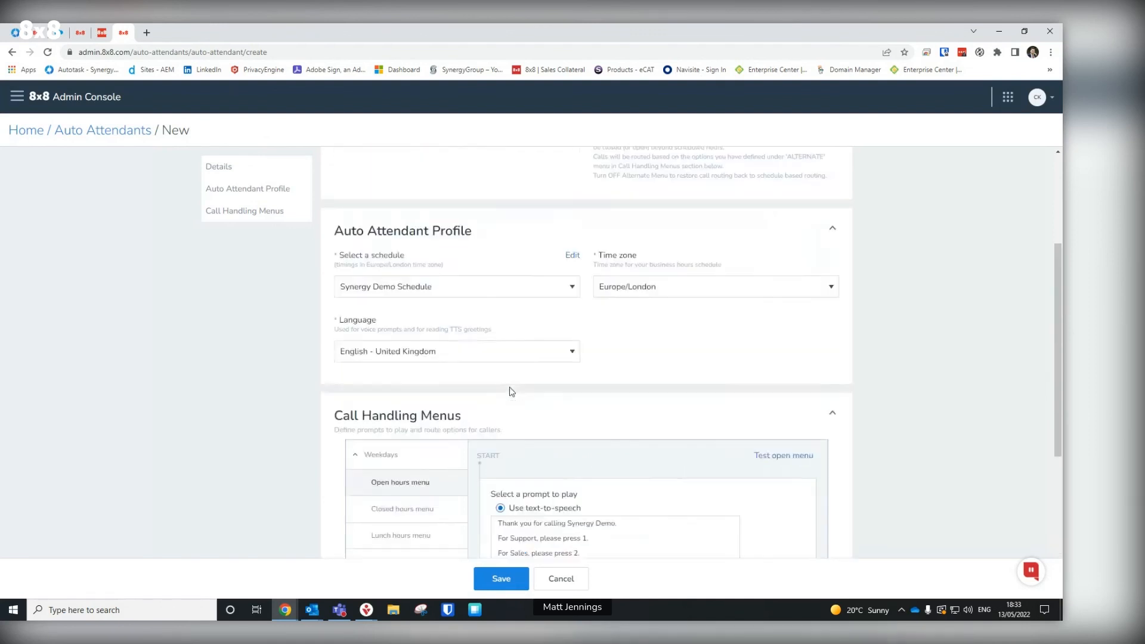
scroll(511, 391, "up", 3)
scroll(390, 288, "down", 1)
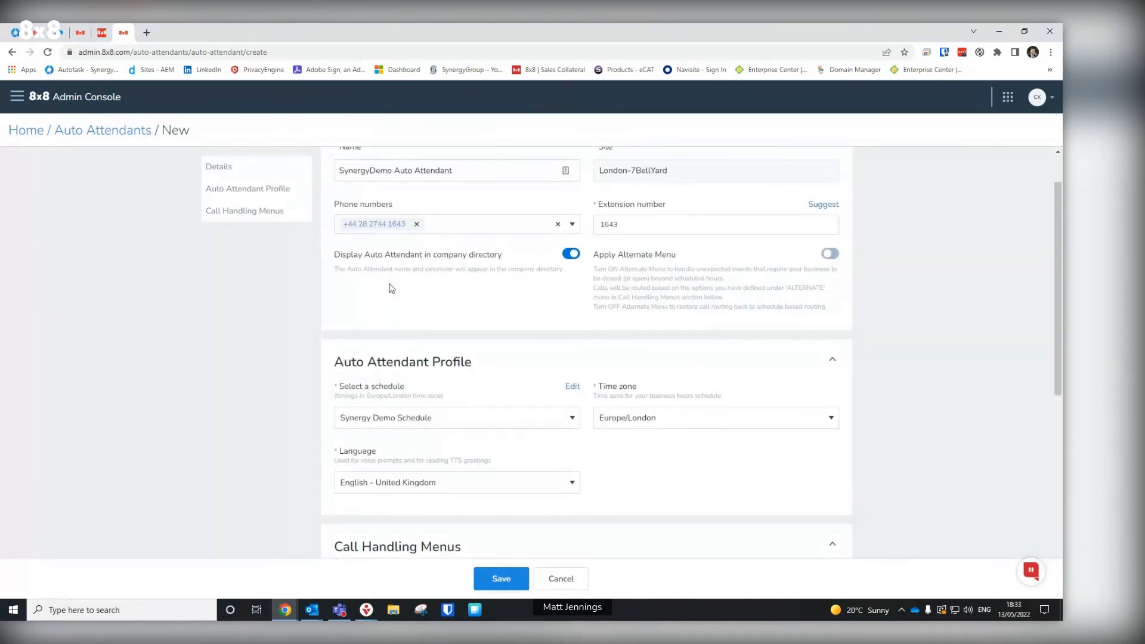
scroll(391, 289, "down", 6)
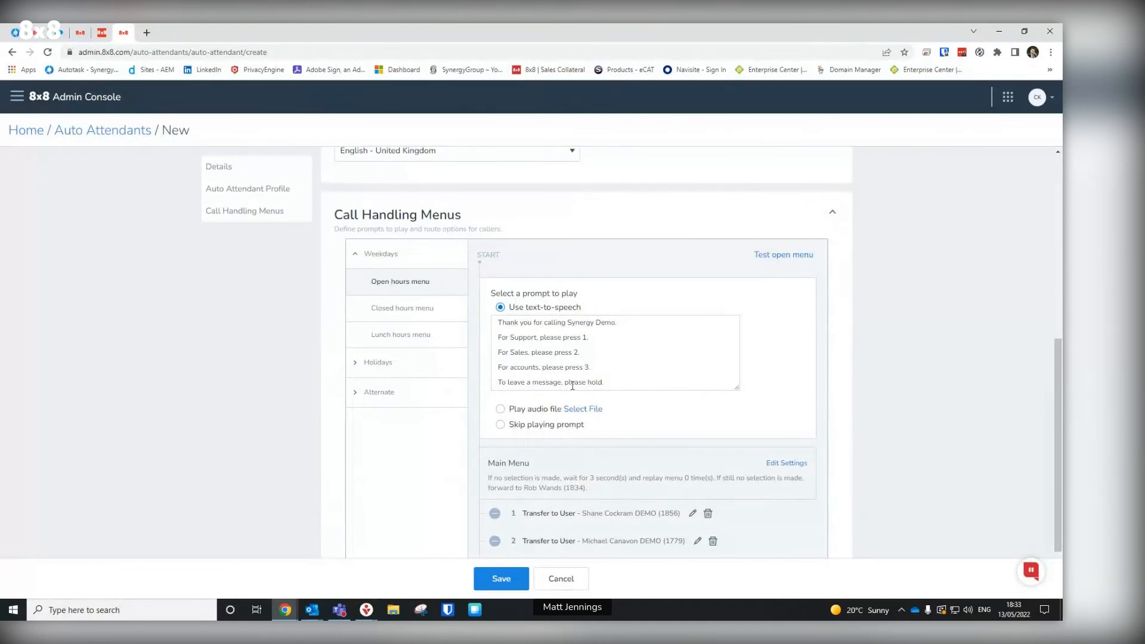
scroll(572, 385, "down", 2)
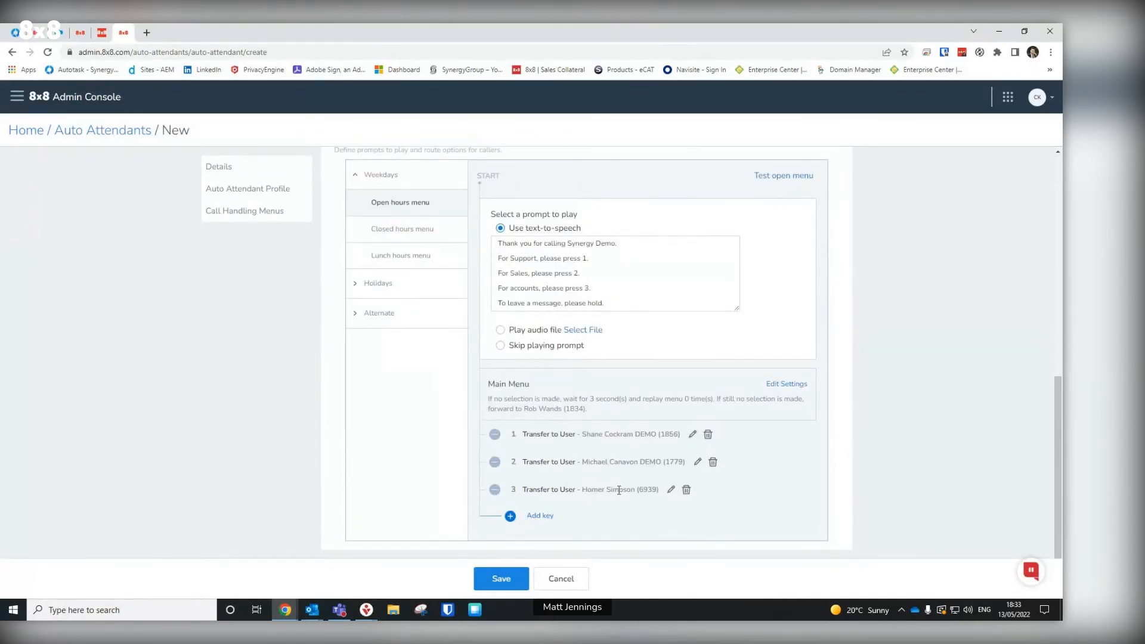
scroll(619, 490, "up", 1)
scroll(552, 448, "down", 1)
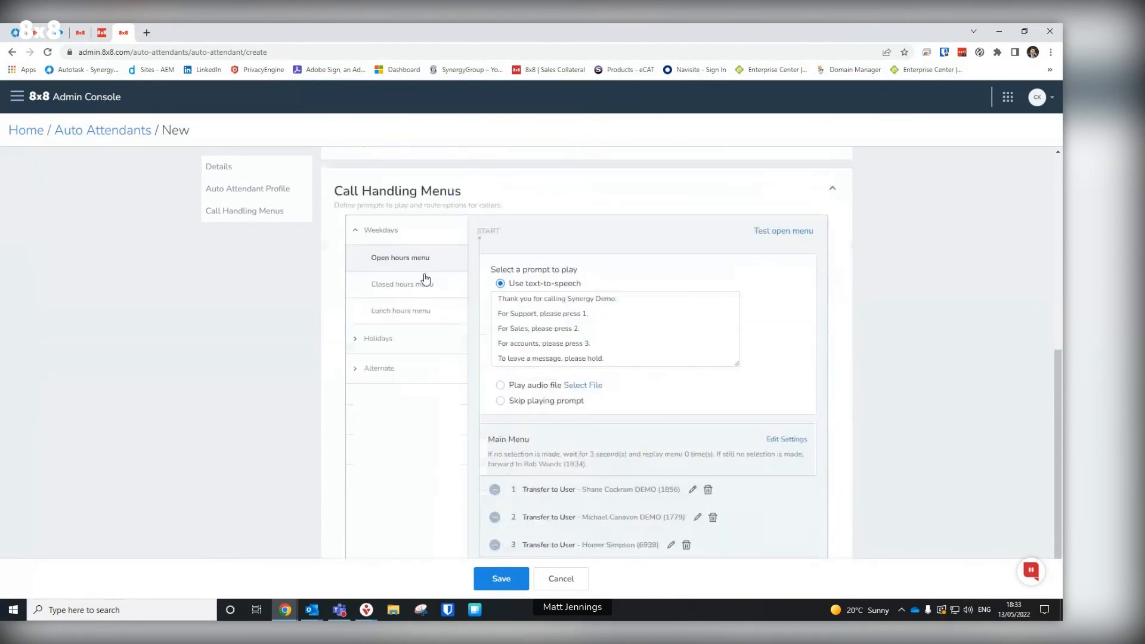
Give the closed hours menu a text-to-speech prompt with the lines "Thank you for calling Synergy Demo." and "The offices are now closed."
left_click(425, 283)
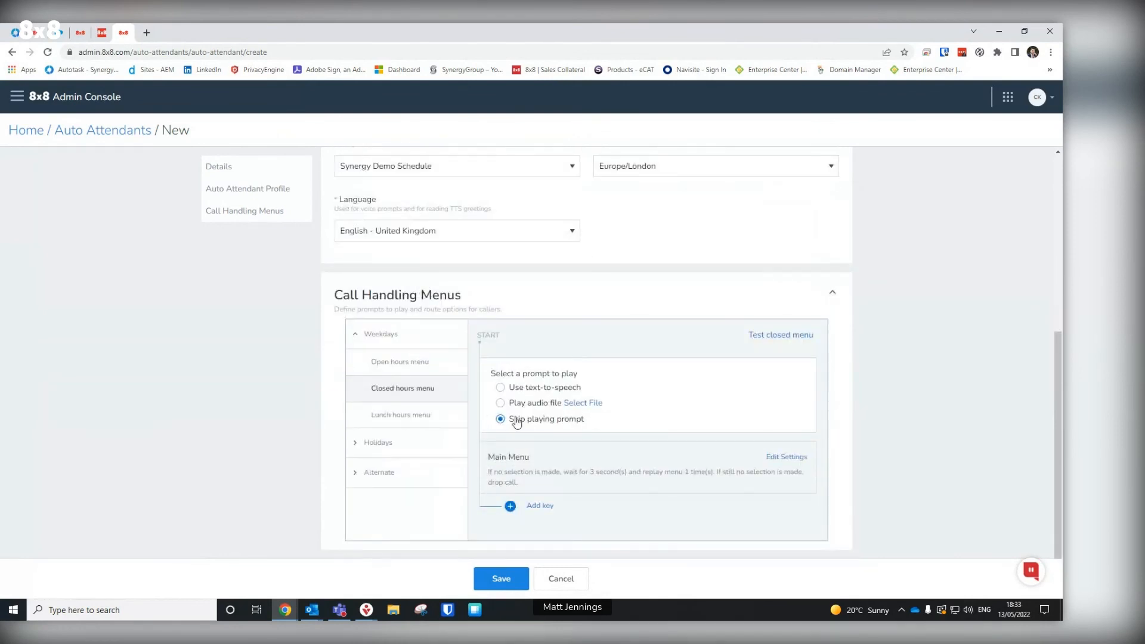
left_click(501, 387)
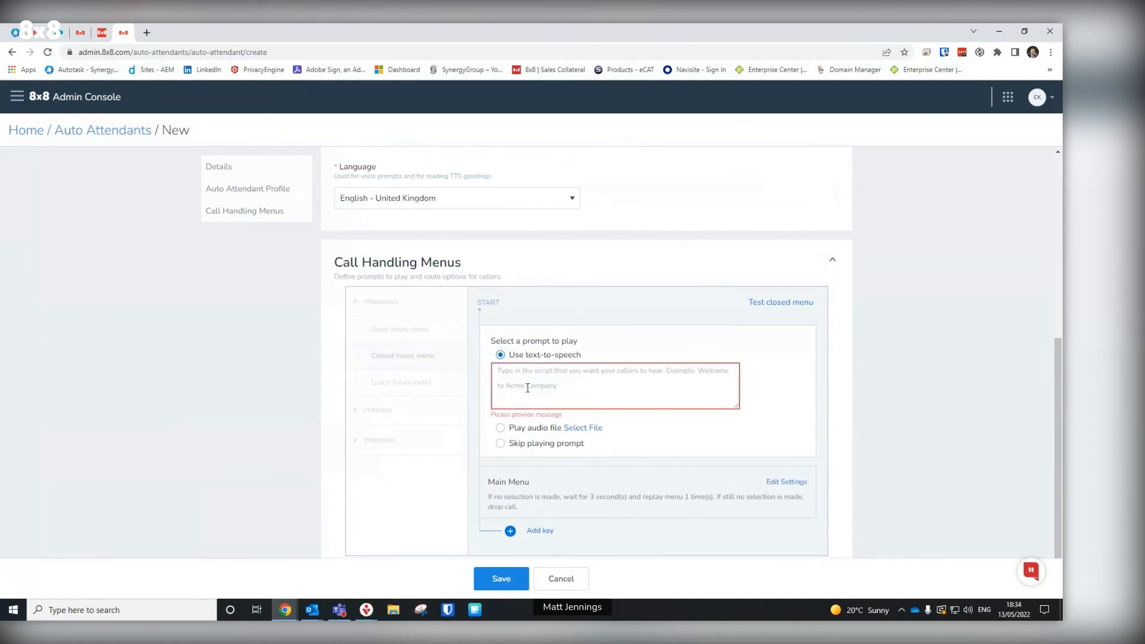
left_click(527, 388)
type("Thank toy fo")
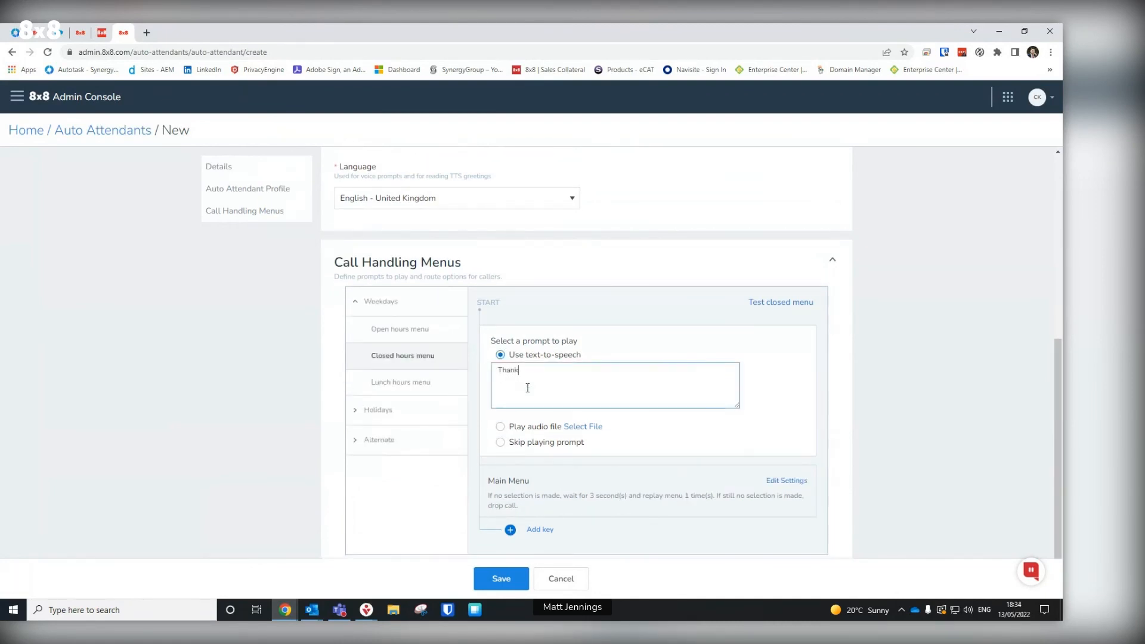
key("BackSpace")
key("BackSpace")
key("BackSpace")
key("BackSpace")
type("ou of")
key("BackSpace")
key("BackSpace")
type("for calling Sy")
type("nergy Demo. ")
type("The offices are no")
type("w closed.")
Add the closed hours prompt line "Please leave a message after the tone and we will get back to you when we are open."
key("Return")
type("Please leave a message after the trone")
key("BackSpace")
key("BackSpace")
key("BackSpace")
key("BackSpace")
type("one and w")
type("e will get back to")
type(" t")
type("you")
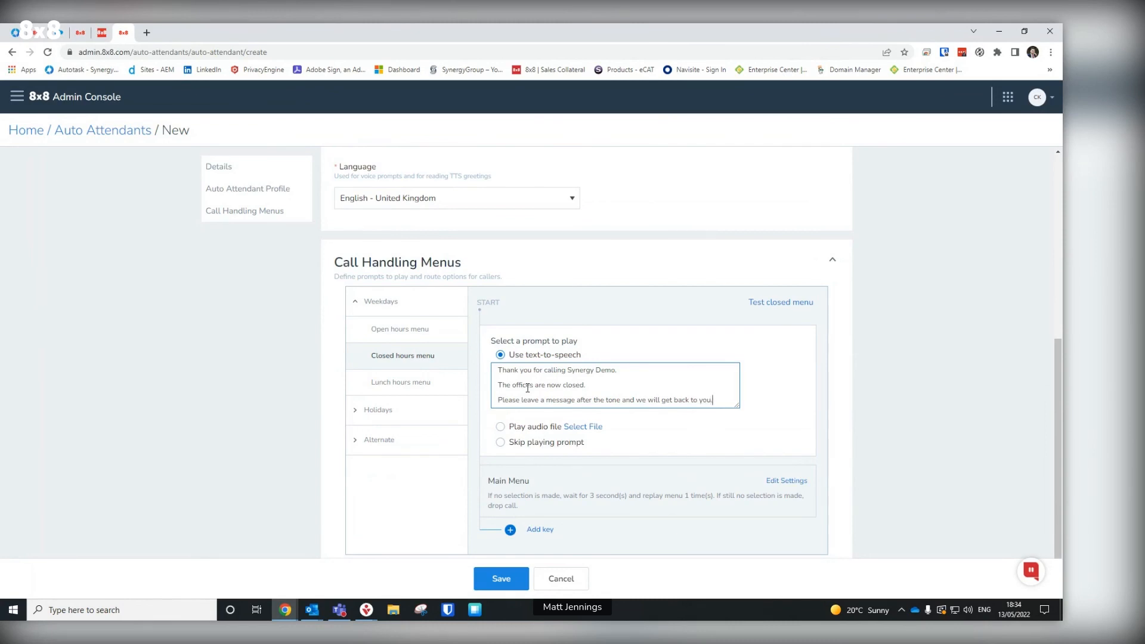
type(". when we are open.")
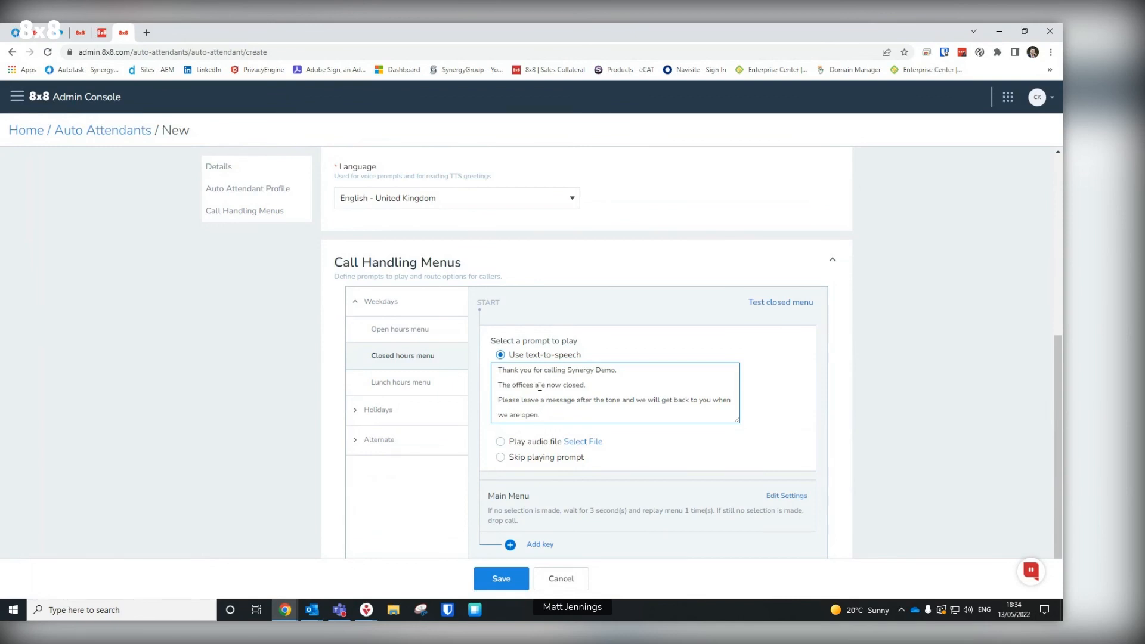
In the closed hours main menu's key input rules, set the menu replay to 0 times and the follow-up action to Route Call to
scroll(539, 386, "down", 1)
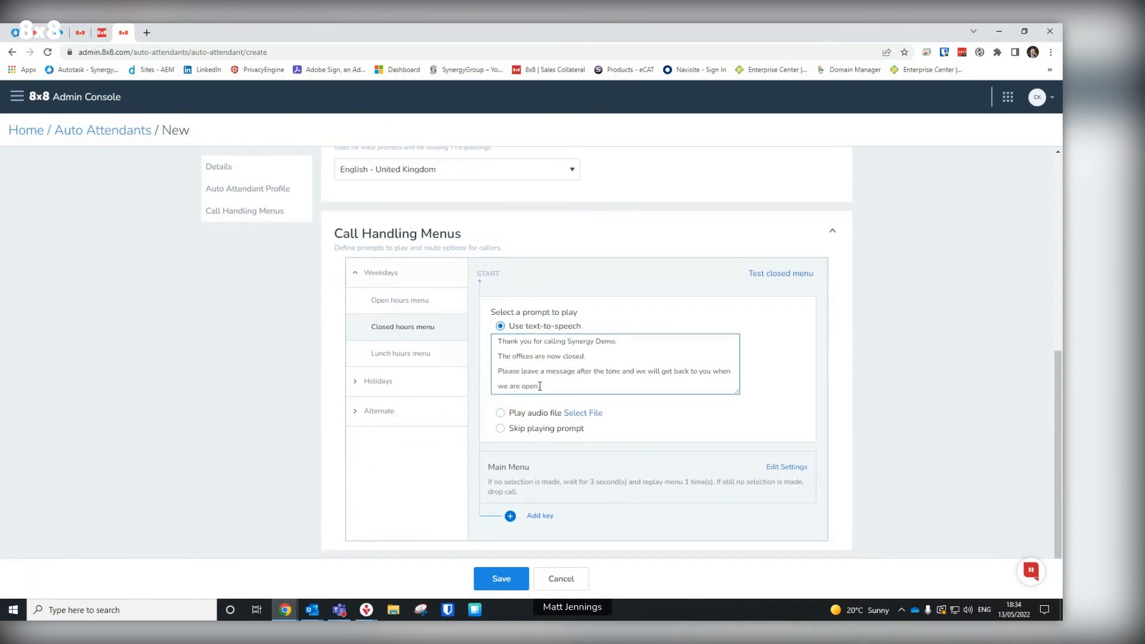
left_click(779, 474)
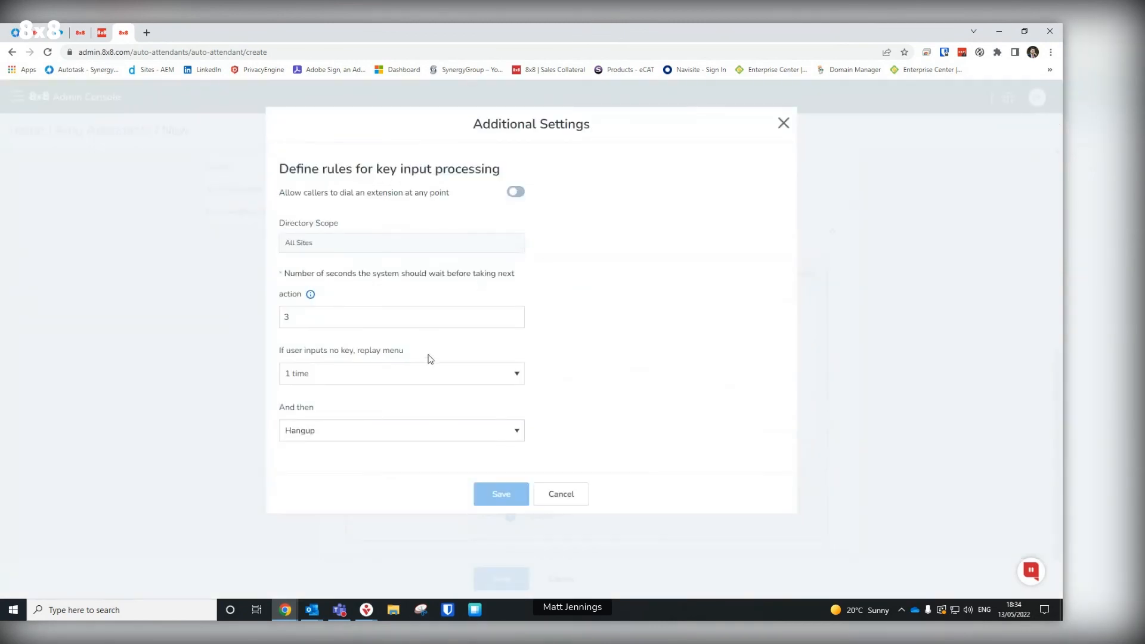
left_click(421, 373)
left_click(373, 399)
left_click(370, 430)
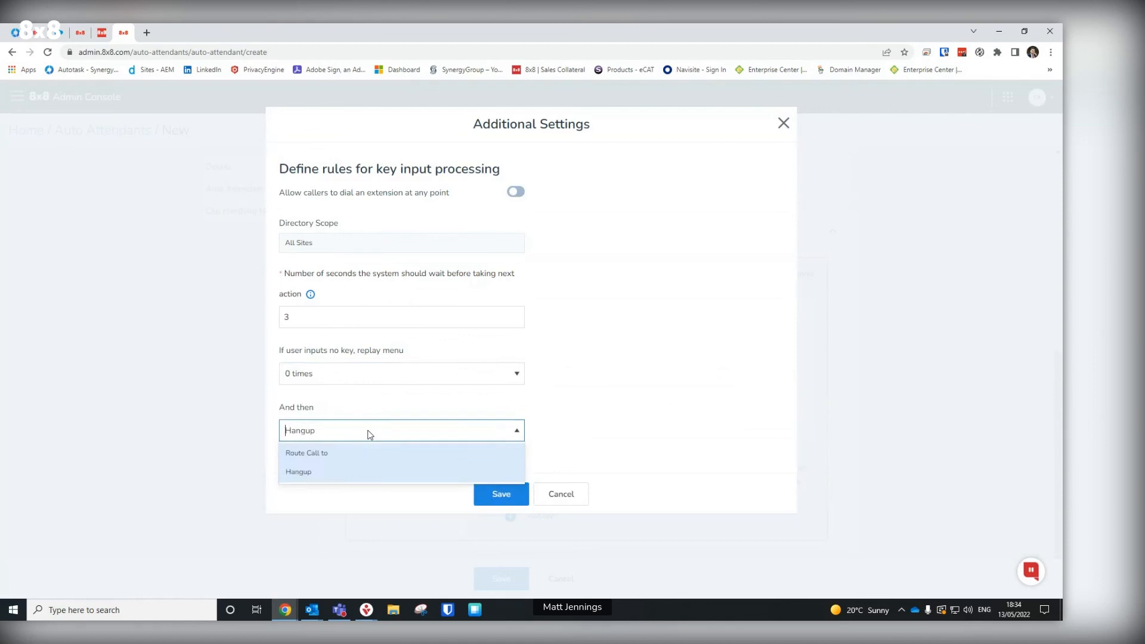
left_click(354, 454)
Route closed hours calls straight to the voicemail of the user assigned to open hours key 3, and save the settings
left_click(364, 471)
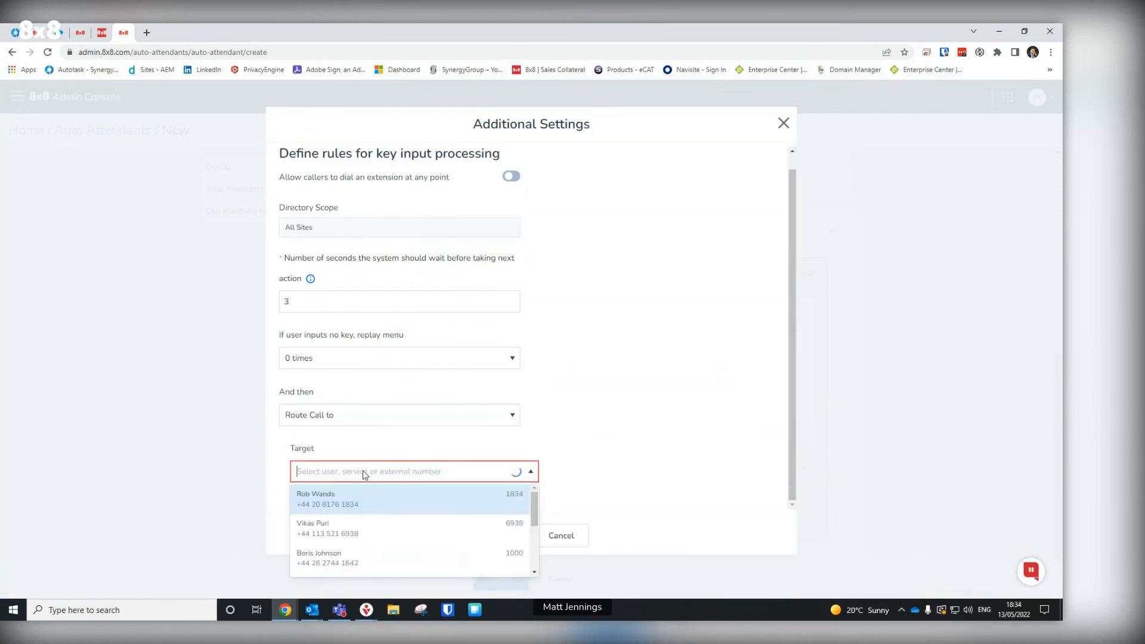
left_click(370, 563)
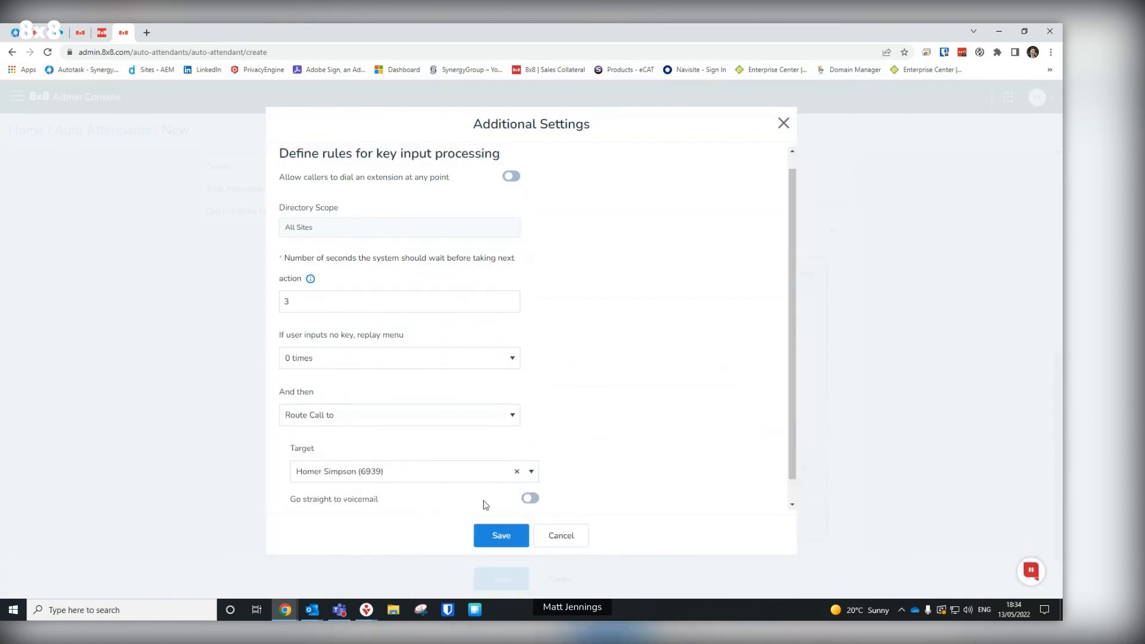
left_click(529, 497)
left_click(499, 534)
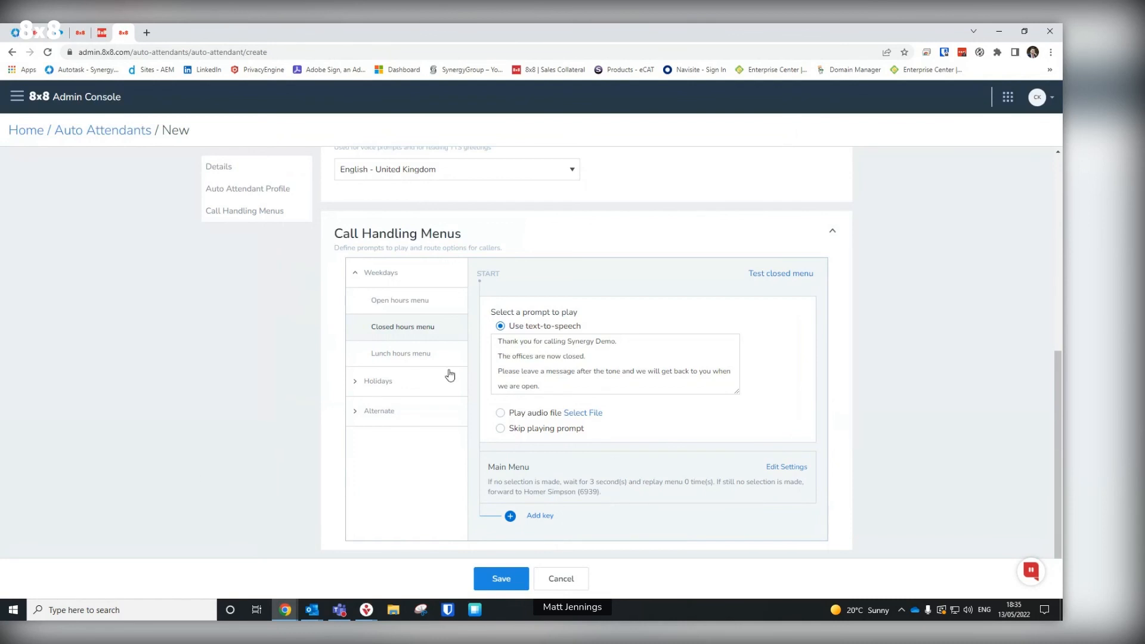
Save the new auto attendant and return to the Admin Console home page
left_click(478, 580)
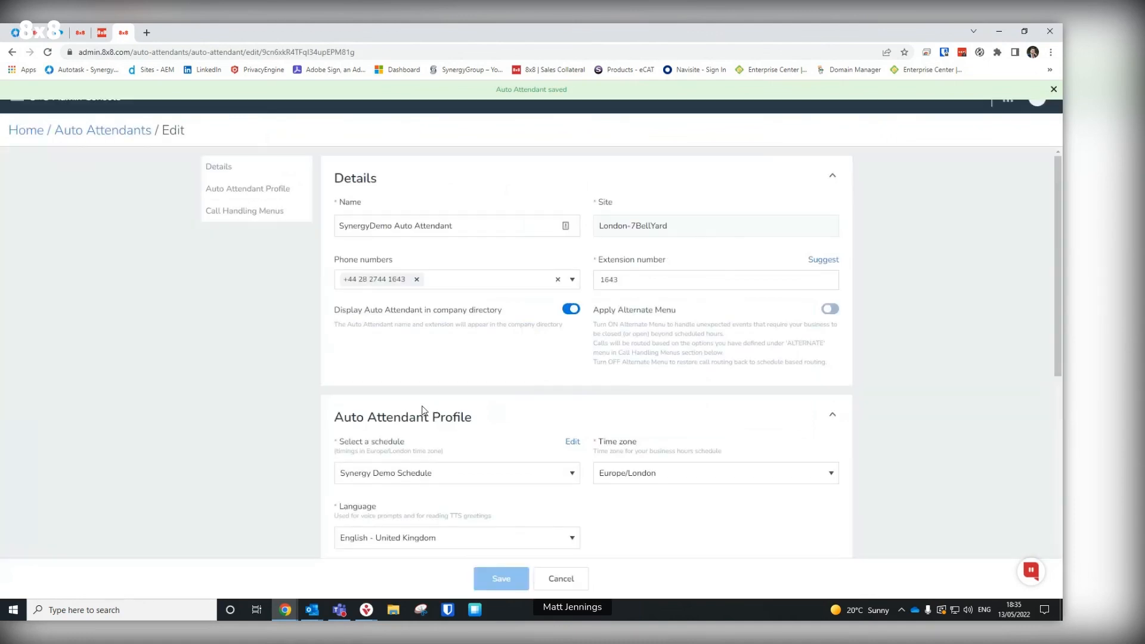
left_click(27, 134)
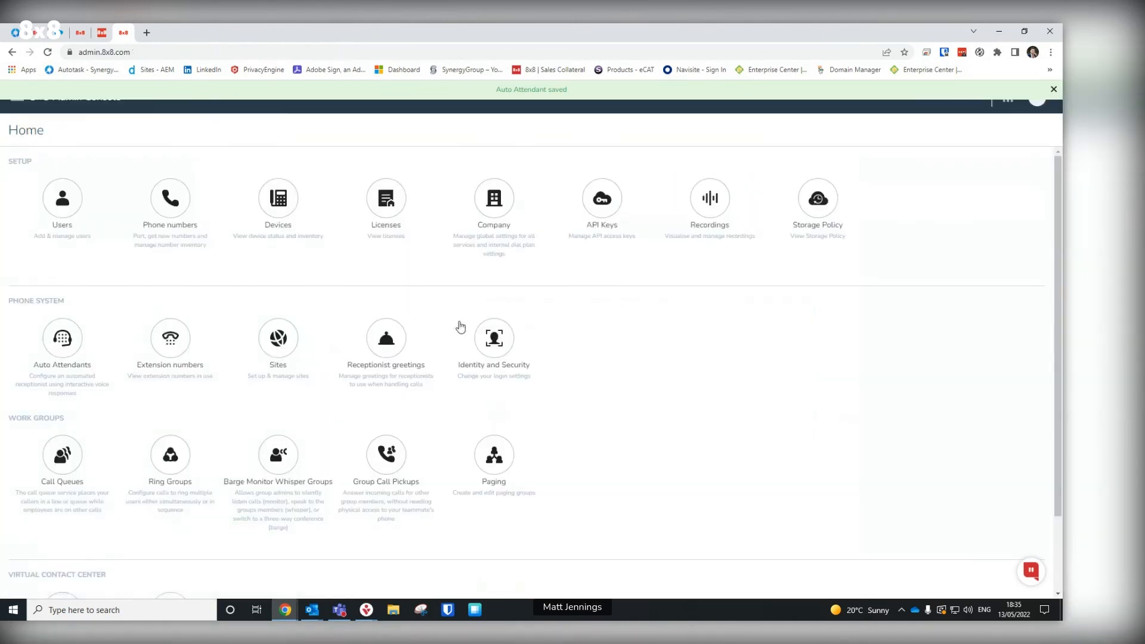